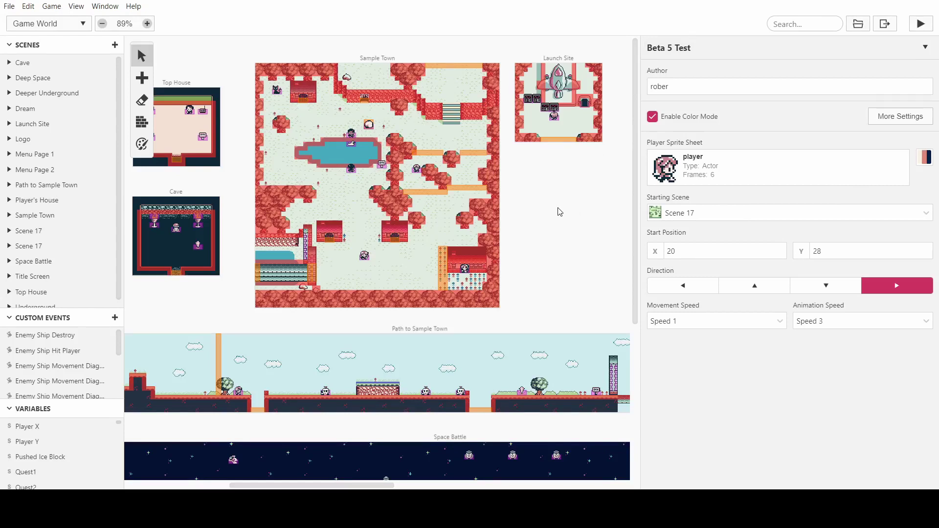
- Pan around the game world, select Sample Town, then deselect it to show project settings
{"action": "scroll", "coordinate": [512, 206], "scroll_direction": "left", "scroll_amount": 1}
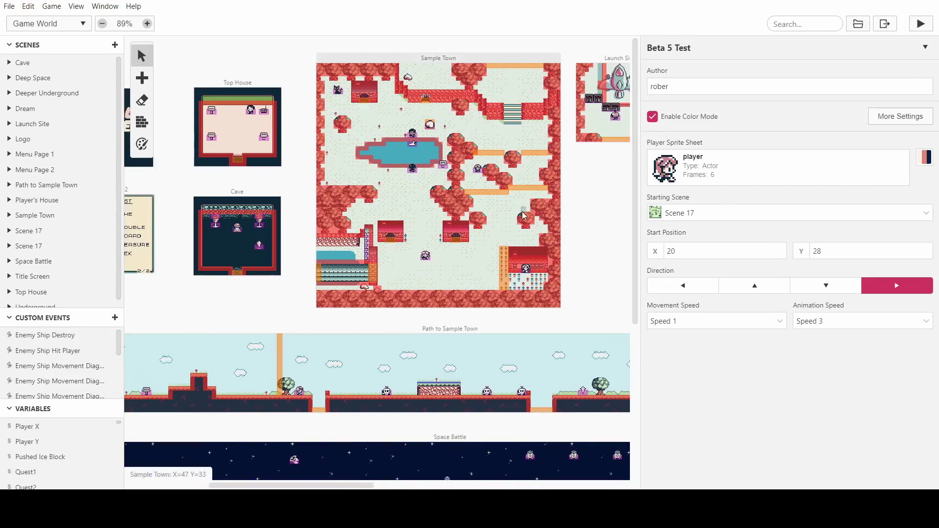
{"action": "scroll", "coordinate": [509, 213], "scroll_direction": "right", "scroll_amount": 2}
{"action": "scroll", "coordinate": [470, 208], "scroll_direction": "left", "scroll_amount": 2}
{"action": "scroll", "coordinate": [371, 155], "scroll_direction": "left", "scroll_amount": 2}
{"action": "scroll", "coordinate": [347, 225], "scroll_direction": "right", "scroll_amount": 4}
{"action": "scroll", "coordinate": [407, 188], "scroll_direction": "down", "scroll_amount": 5, "text": "ctrl"}
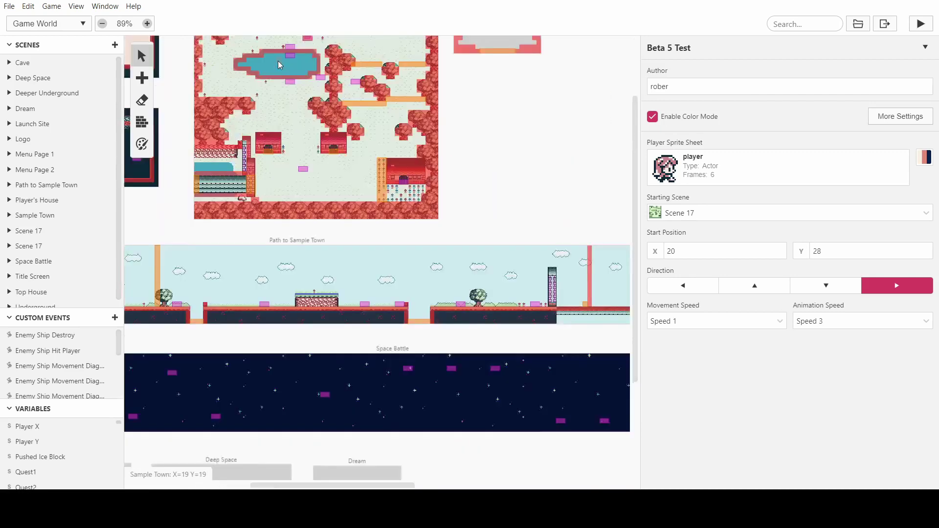
{"action": "scroll", "coordinate": [296, 88], "scroll_direction": "up", "scroll_amount": 5, "text": "ctrl"}
{"action": "scroll", "coordinate": [377, 174], "scroll_direction": "down", "scroll_amount": 3, "text": "ctrl"}
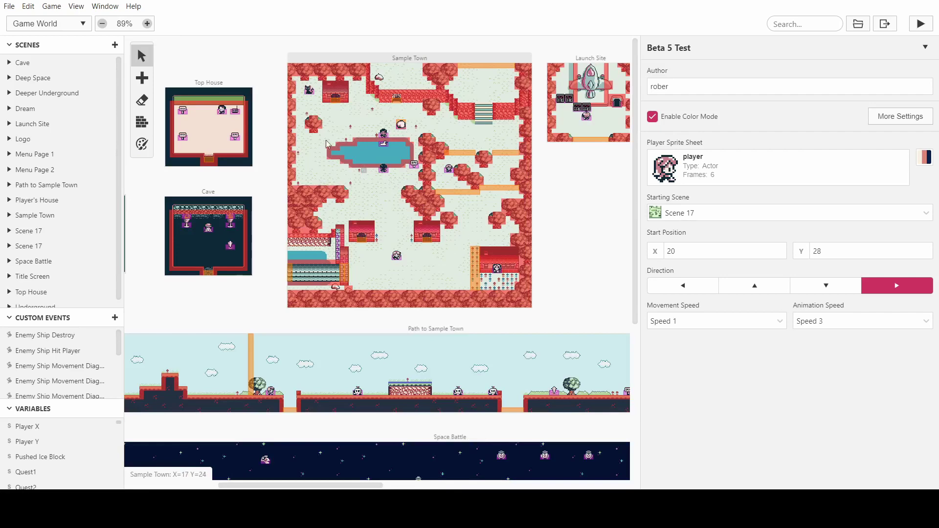
{"action": "left_click", "coordinate": [381, 176]}
{"action": "left_click", "coordinate": [553, 201]}
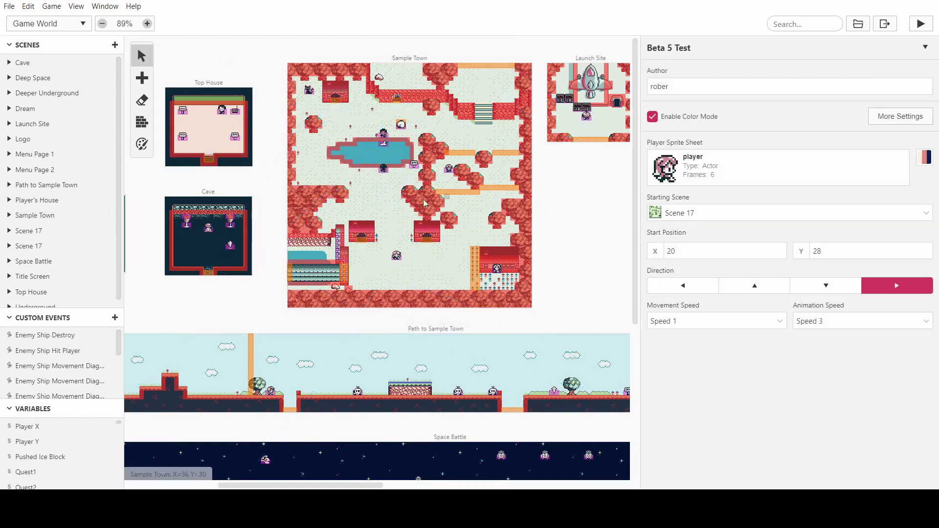
- Pan the world map again and reselect the Sample Town scene
{"action": "scroll", "coordinate": [396, 218], "scroll_direction": "down", "scroll_amount": 5, "text": "ctrl"}
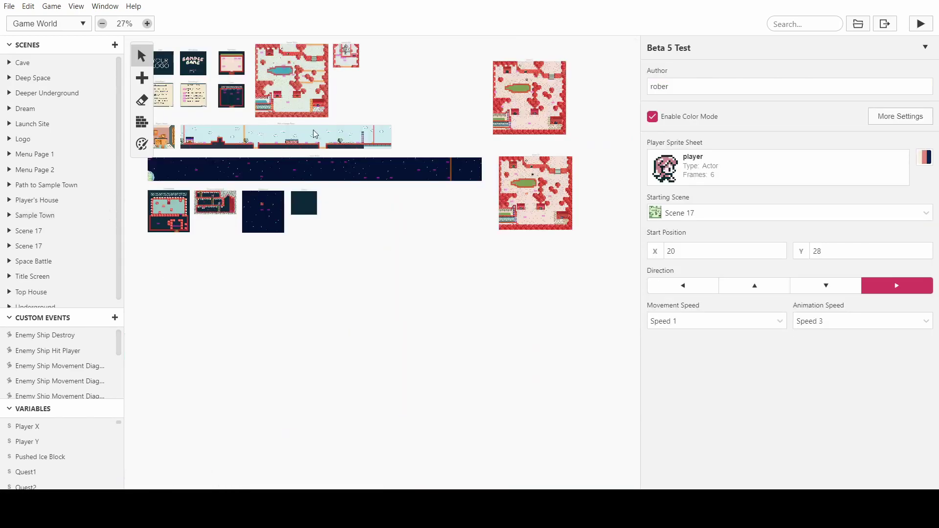
{"action": "scroll", "coordinate": [396, 218], "scroll_direction": "up", "scroll_amount": 5, "text": "ctrl"}
{"action": "scroll", "coordinate": [360, 173], "scroll_direction": "up", "scroll_amount": 4}
{"action": "scroll", "coordinate": [360, 173], "scroll_direction": "right", "scroll_amount": 10}
{"action": "scroll", "coordinate": [341, 179], "scroll_direction": "right", "scroll_amount": 4}
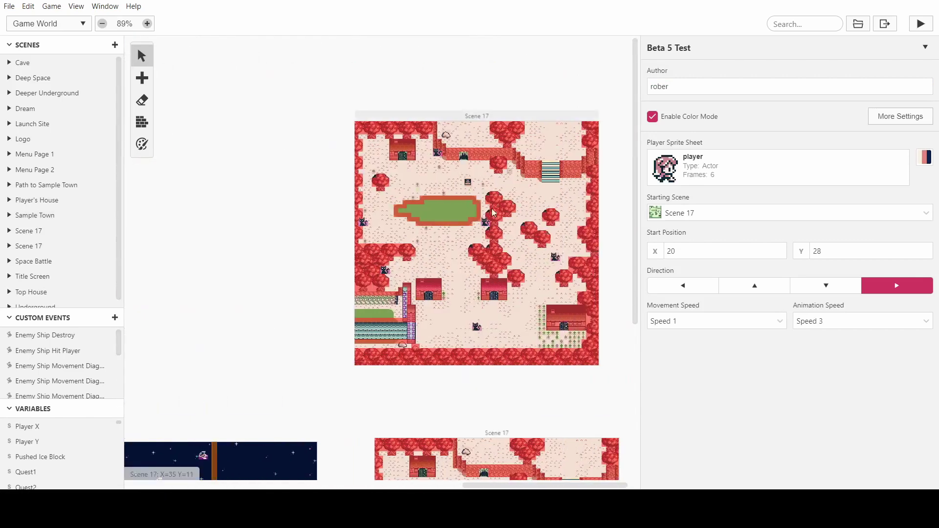
{"action": "scroll", "coordinate": [467, 265], "scroll_direction": "down", "scroll_amount": 4}
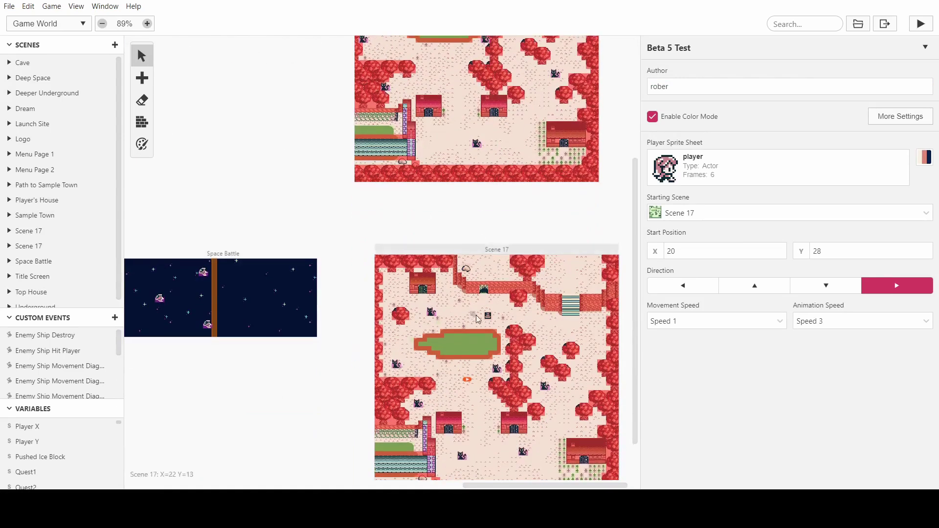
{"action": "scroll", "coordinate": [367, 304], "scroll_direction": "down", "scroll_amount": 1}
{"action": "scroll", "coordinate": [378, 300], "scroll_direction": "left", "scroll_amount": 9}
{"action": "scroll", "coordinate": [355, 308], "scroll_direction": "up", "scroll_amount": 5}
{"action": "scroll", "coordinate": [360, 157], "scroll_direction": "left", "scroll_amount": 4}
{"action": "scroll", "coordinate": [360, 158], "scroll_direction": "up", "scroll_amount": 3, "text": "ctrl"}
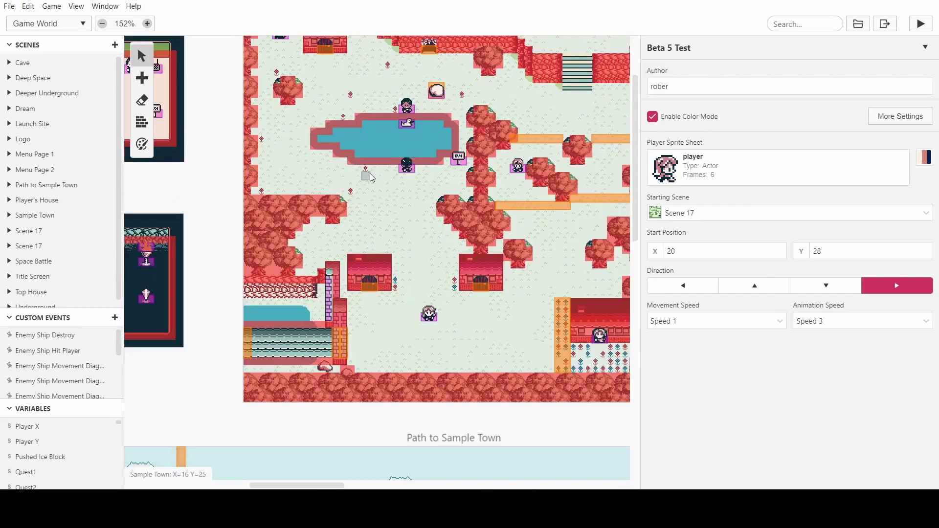
{"action": "left_click", "coordinate": [394, 214]}
- Try the Colorize tool with actors hidden, then go back to the Select tool
{"action": "scroll", "coordinate": [394, 214], "scroll_direction": "up", "scroll_amount": 1}
{"action": "scroll", "coordinate": [394, 214], "scroll_direction": "up", "scroll_amount": 1}
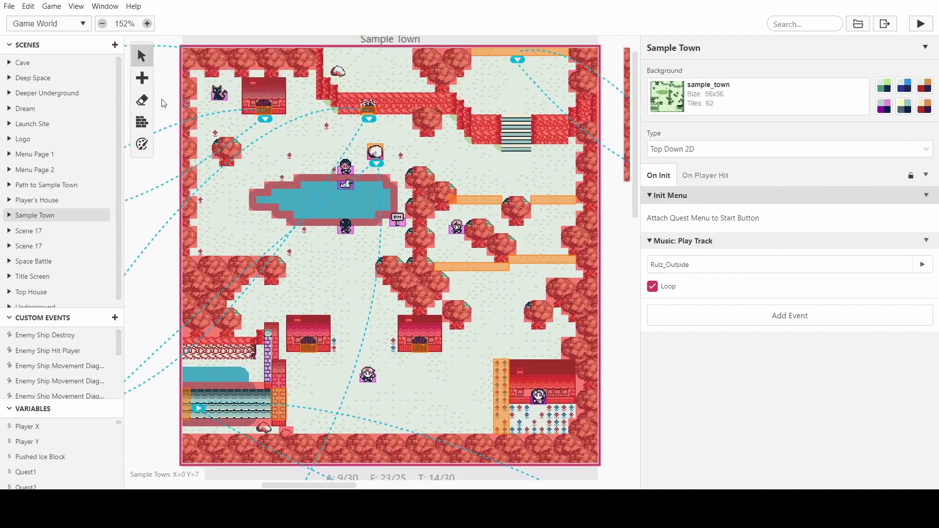
{"action": "left_click", "coordinate": [142, 144]}
{"action": "left_click", "coordinate": [385, 54]}
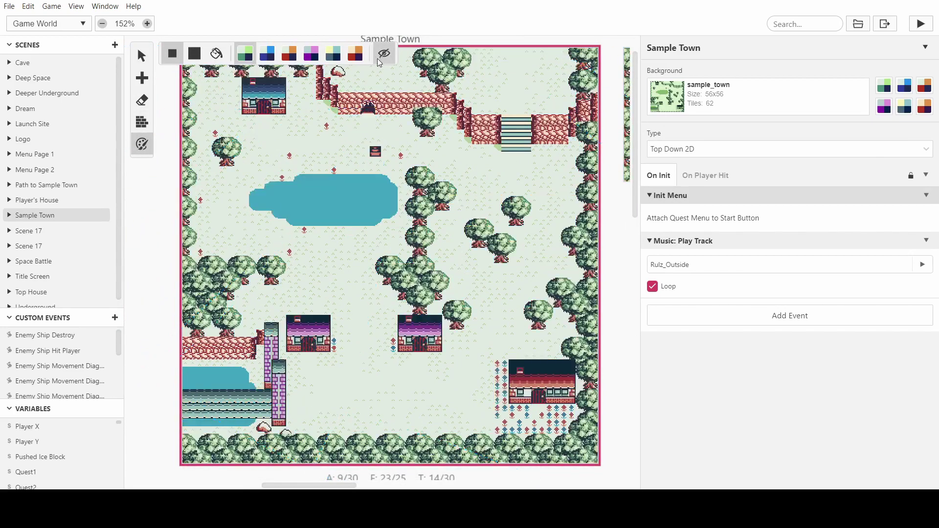
{"action": "scroll", "coordinate": [172, 233], "scroll_direction": "up", "scroll_amount": 1}
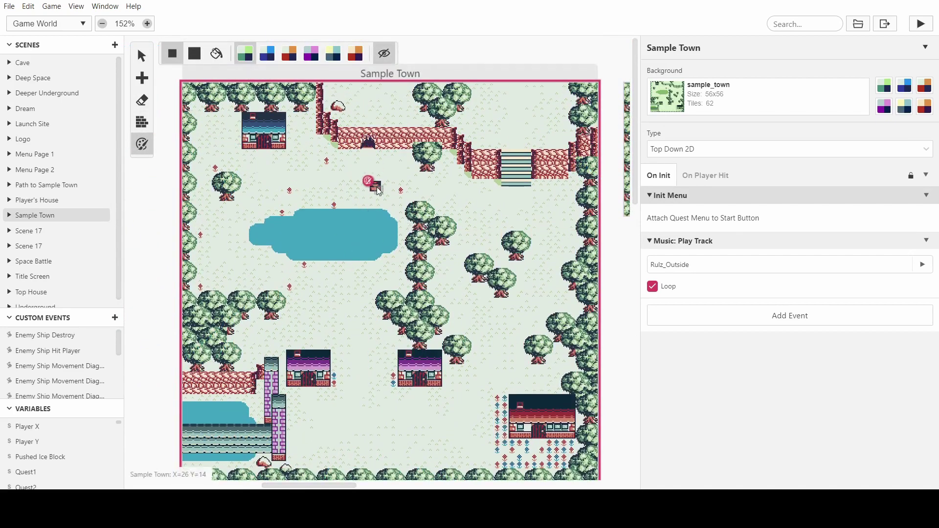
{"action": "scroll", "coordinate": [449, 229], "scroll_direction": "down", "scroll_amount": 1}
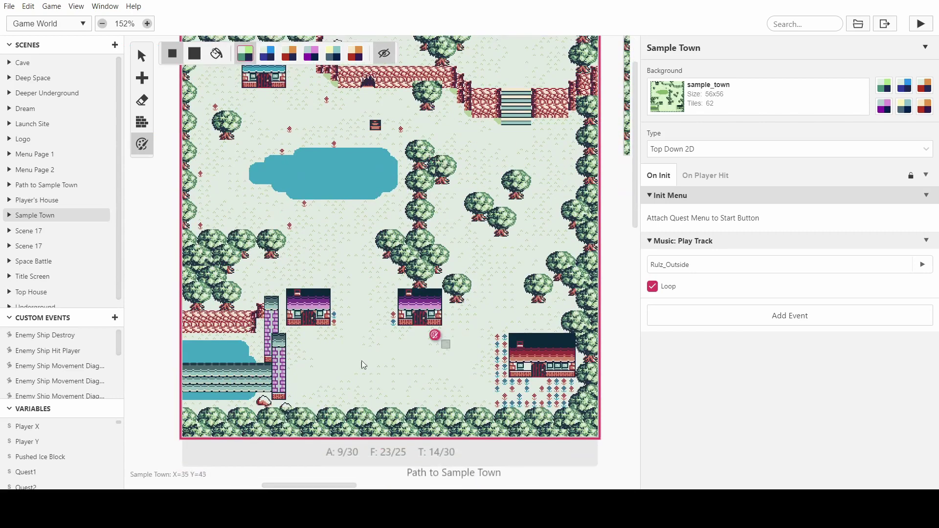
{"action": "scroll", "coordinate": [338, 313], "scroll_direction": "up", "scroll_amount": 1}
{"action": "left_click", "coordinate": [142, 54]}
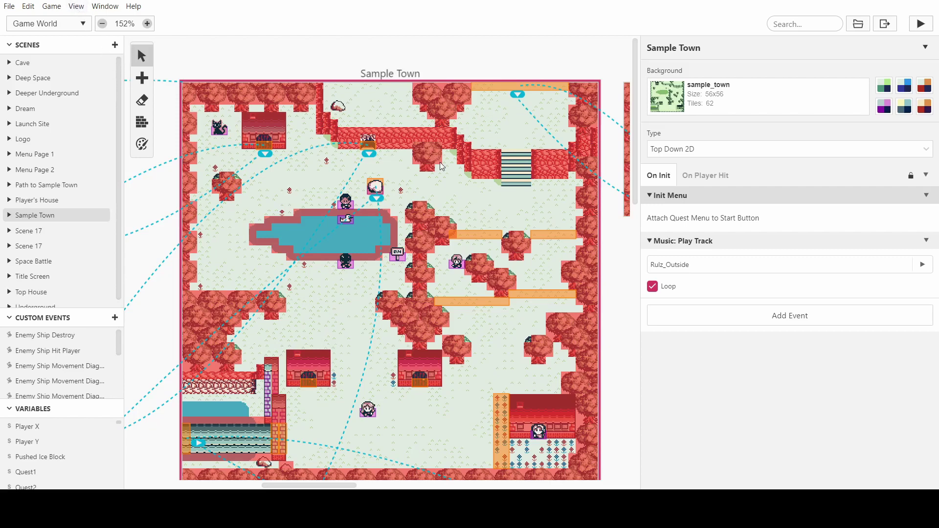
{"action": "key", "text": "ctrl+3"}
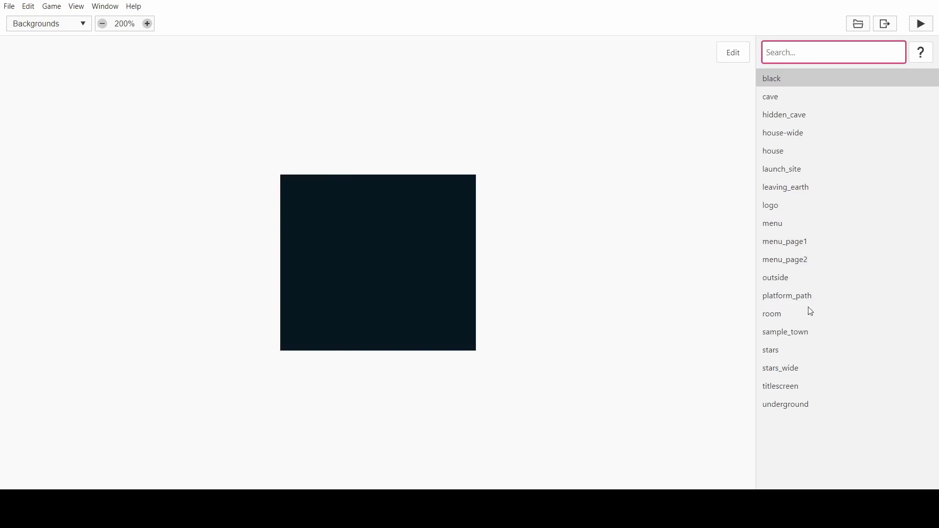
{"action": "left_click", "coordinate": [802, 333]}
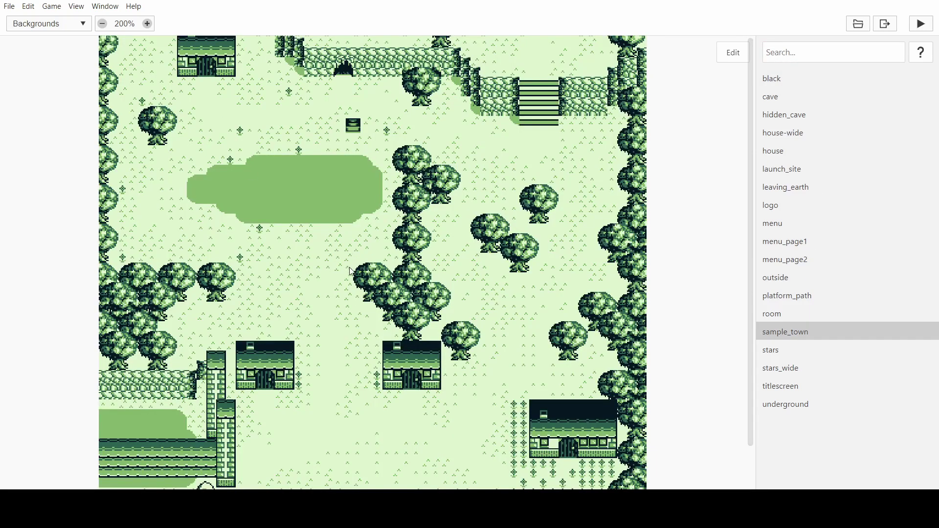
{"action": "scroll", "coordinate": [275, 256], "scroll_direction": "down", "scroll_amount": 3, "text": "ctrl"}
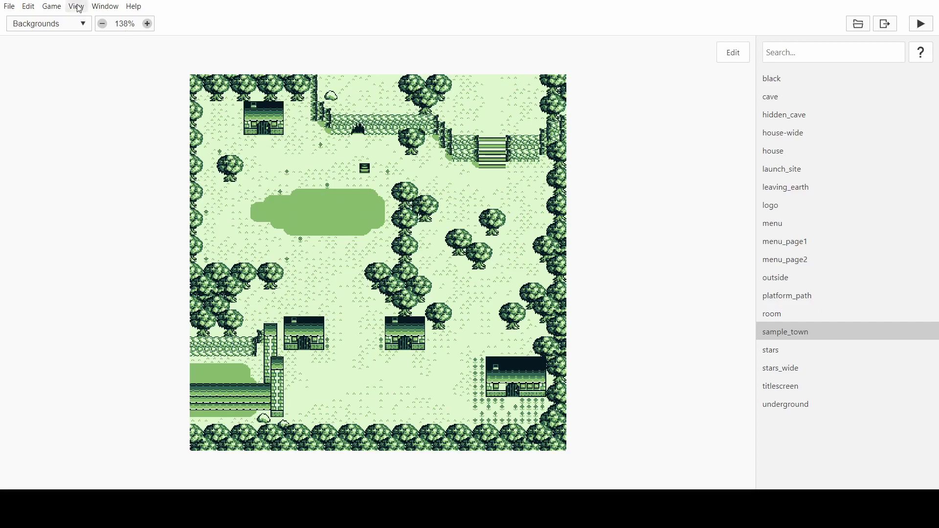
{"action": "key", "text": "ctrl+1"}
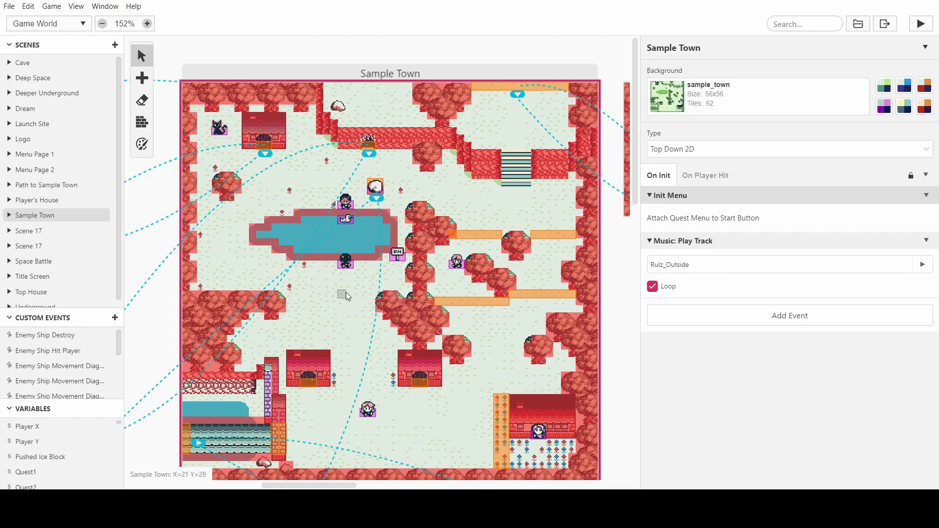
- Choose the second background palette in Colorize mode, then toggle back to showing actors
{"action": "left_click", "coordinate": [141, 143]}
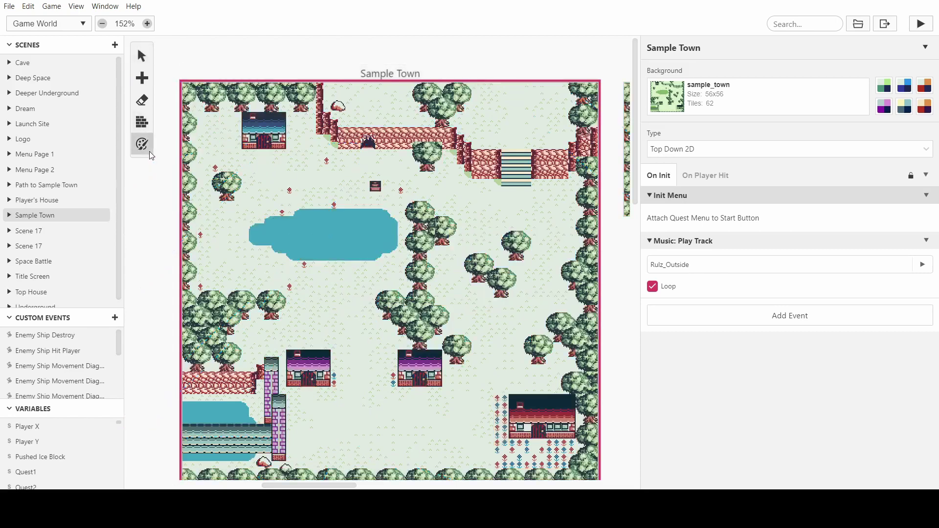
{"action": "left_click", "coordinate": [267, 55]}
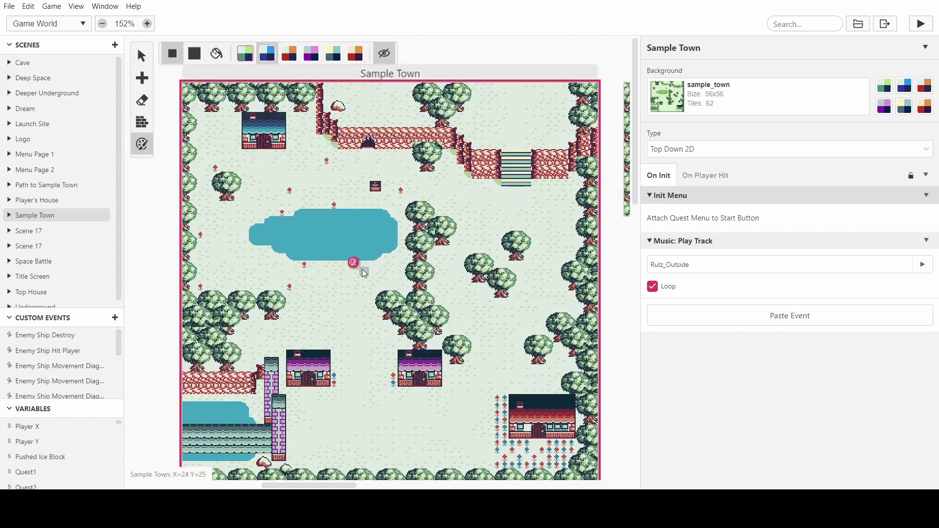
{"action": "scroll", "coordinate": [357, 263], "scroll_direction": "up", "scroll_amount": 3, "text": "ctrl"}
{"action": "key", "text": "v"}
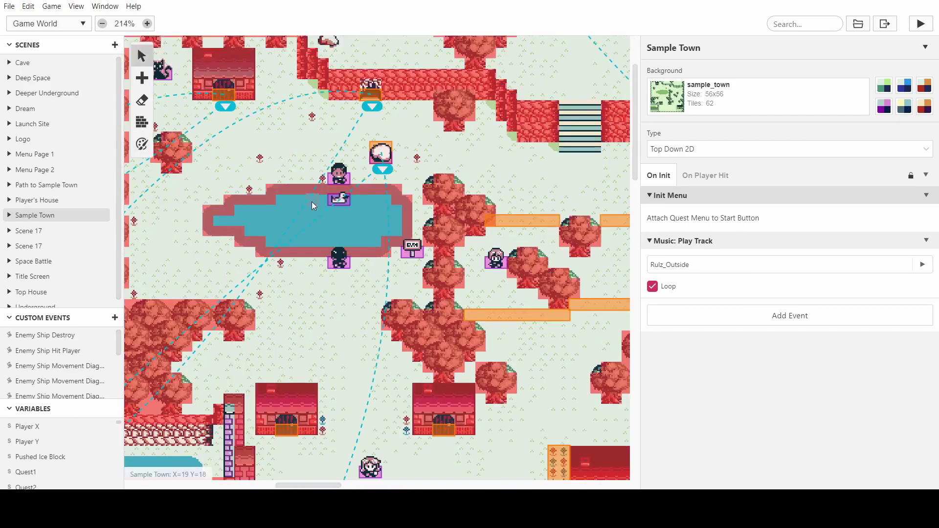
{"action": "scroll", "coordinate": [343, 206], "scroll_direction": "down", "scroll_amount": 2}
{"action": "scroll", "coordinate": [342, 206], "scroll_direction": "down", "scroll_amount": 5, "text": "ctrl"}
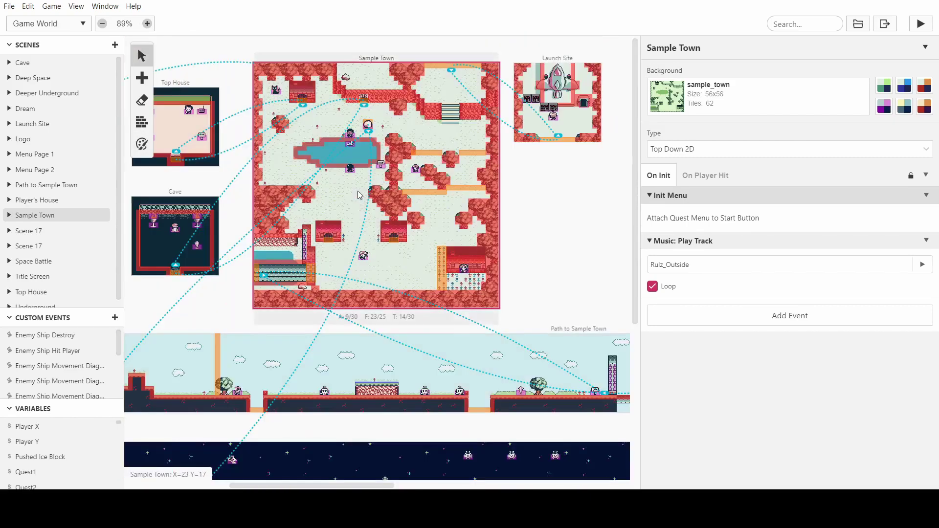
{"action": "scroll", "coordinate": [308, 140], "scroll_direction": "up", "scroll_amount": 5, "text": "ctrl"}
- Paint a salmon stripe across the pond's middle, then repaint its centre band in light teal
{"action": "left_click", "coordinate": [142, 143]}
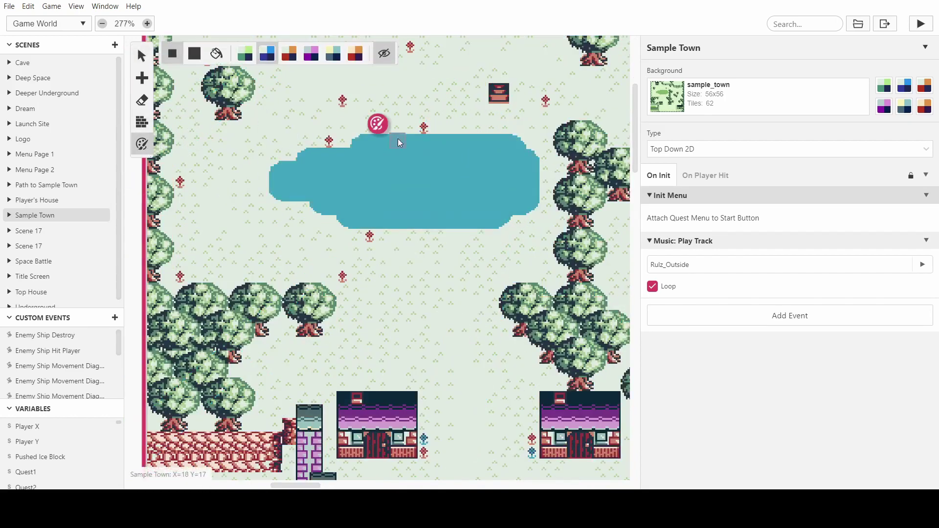
{"action": "left_click_drag", "start_coordinate": [272, 183], "coordinate": [510, 184]}
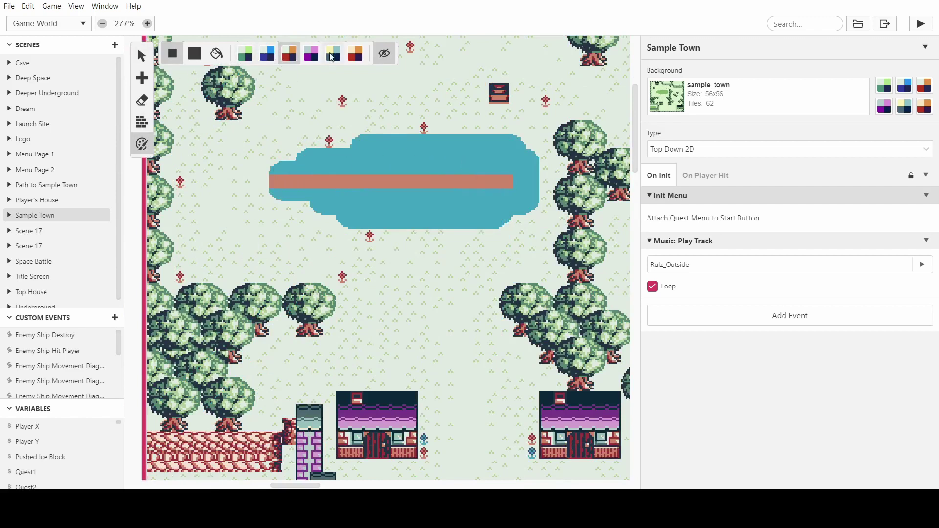
{"action": "left_click", "coordinate": [332, 55]}
{"action": "mouse_move", "coordinate": [281, 182]}
{"action": "left_mouse_down"}
{"action": "mouse_move", "coordinate": [425, 170]}
{"action": "mouse_move", "coordinate": [520, 178]}
{"action": "mouse_move", "coordinate": [350, 169]}
{"action": "left_mouse_up"}
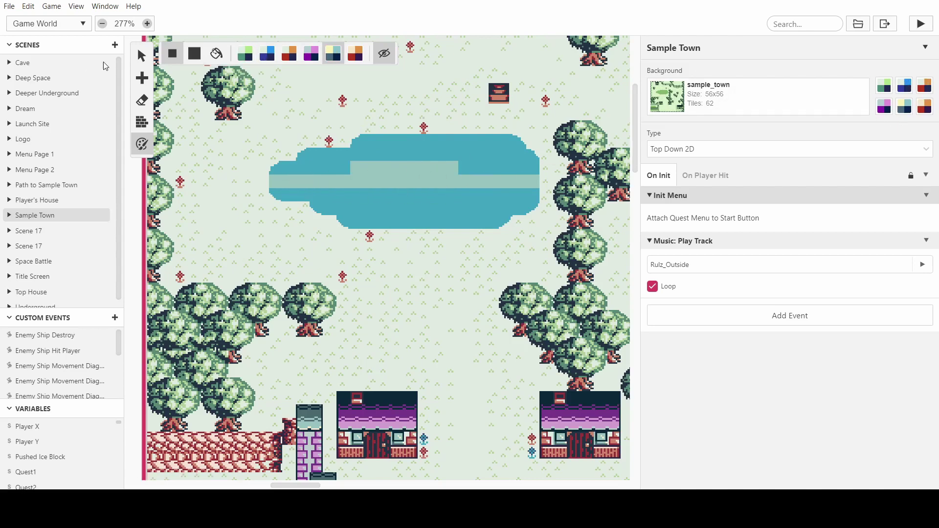
- Set a Sample Town background palette slot to Default BG 1 and resume colour painting
{"action": "left_click", "coordinate": [141, 55]}
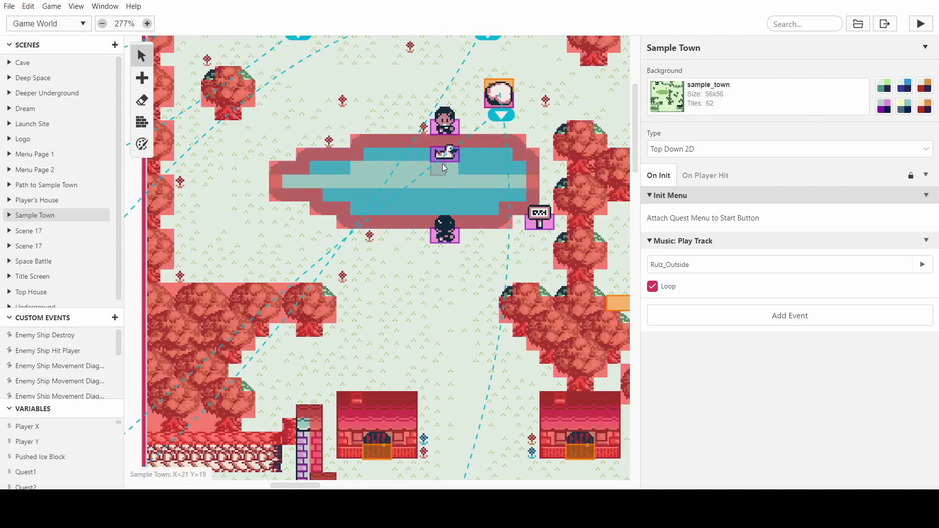
{"action": "left_click", "coordinate": [904, 86]}
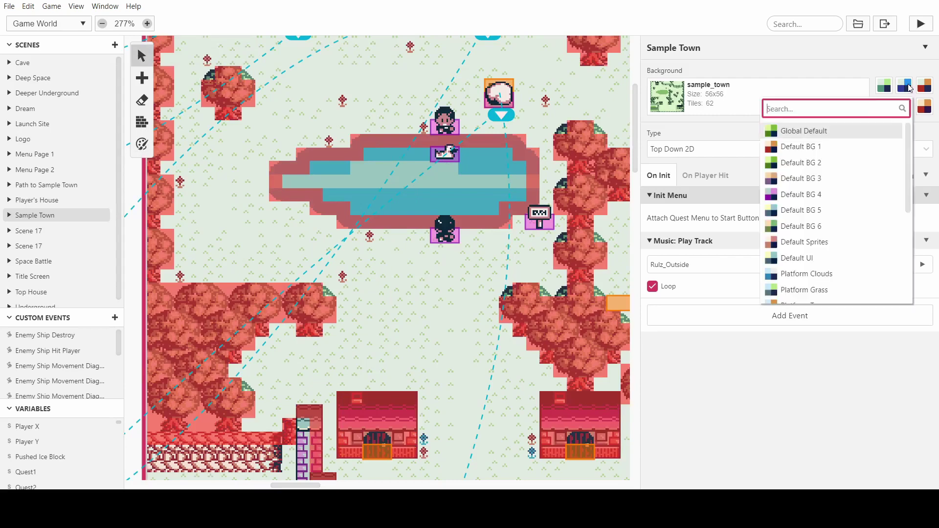
{"action": "left_click", "coordinate": [823, 147]}
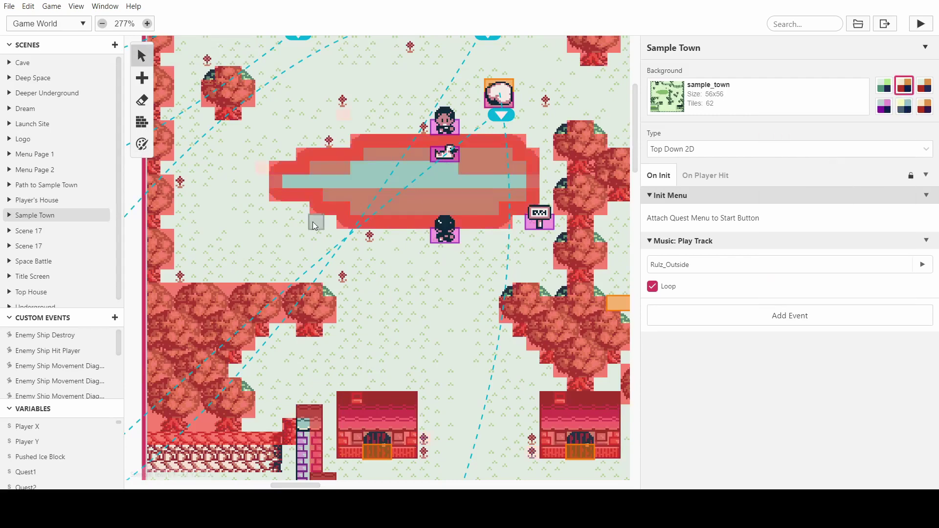
{"action": "left_click", "coordinate": [141, 144]}
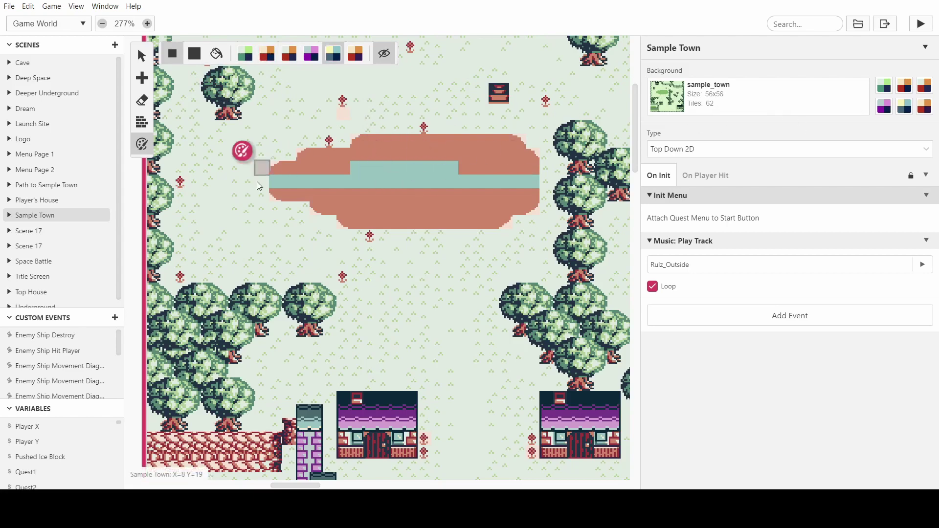
{"action": "scroll", "coordinate": [380, 140], "scroll_direction": "up", "scroll_amount": 2}
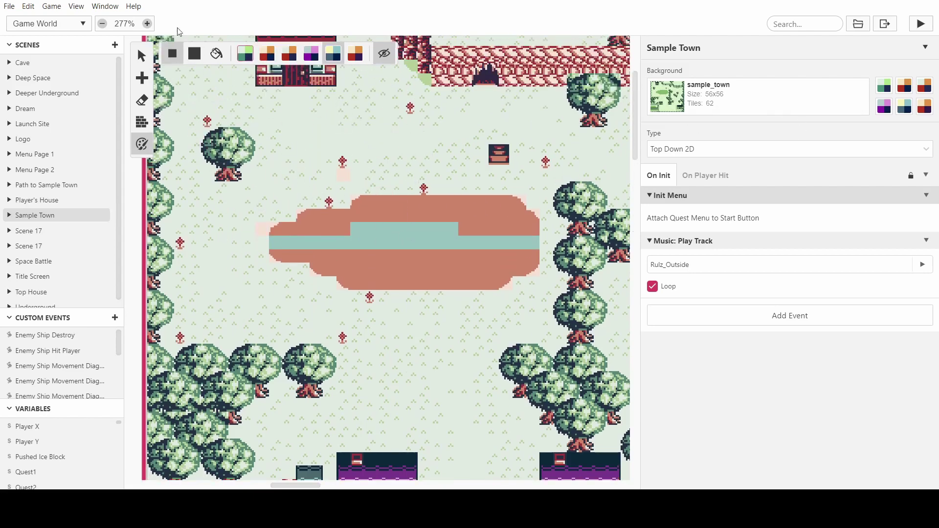
{"action": "scroll", "coordinate": [446, 241], "scroll_direction": "down", "scroll_amount": 2, "text": "ctrl"}
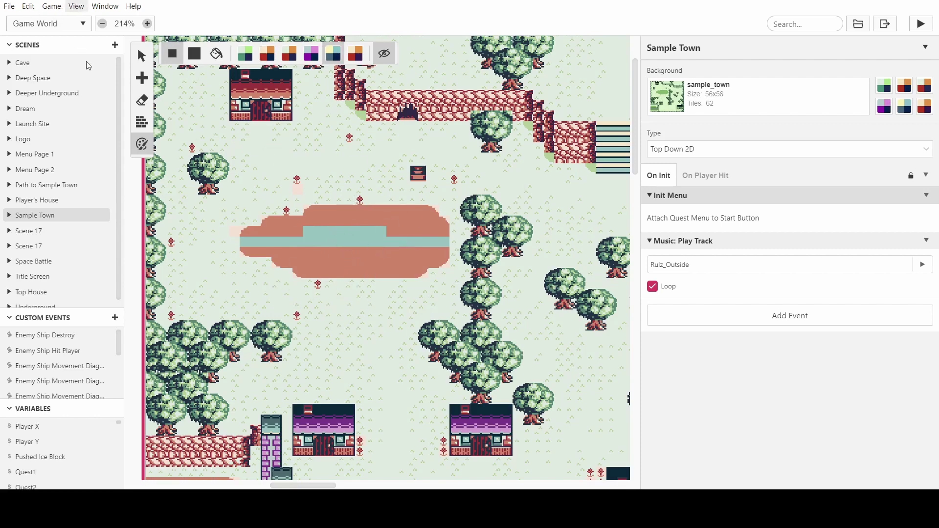
- Open the Palettes editor, browse Default BG 1–6 and Default Sprites, ending on Default BG 1
{"action": "key", "text": "ctrl+6"}
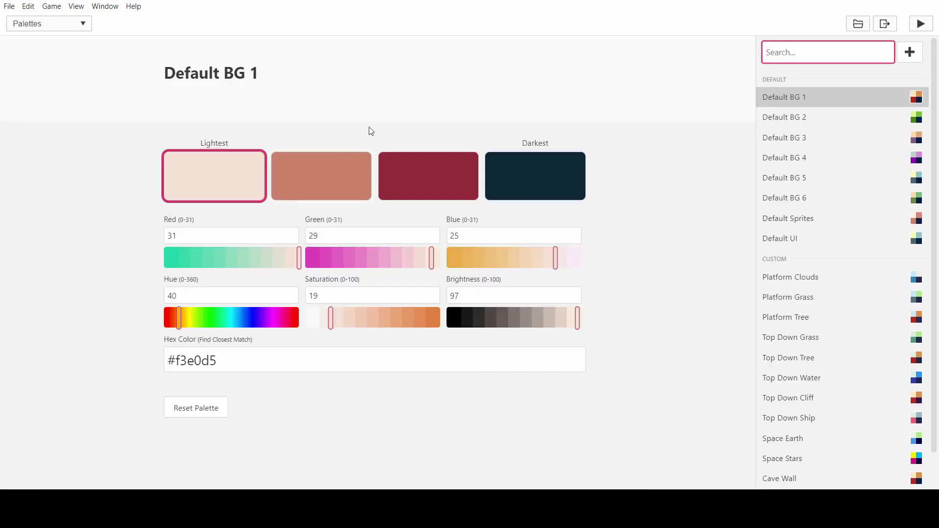
{"action": "left_click", "coordinate": [802, 121]}
{"action": "left_click", "coordinate": [803, 138]}
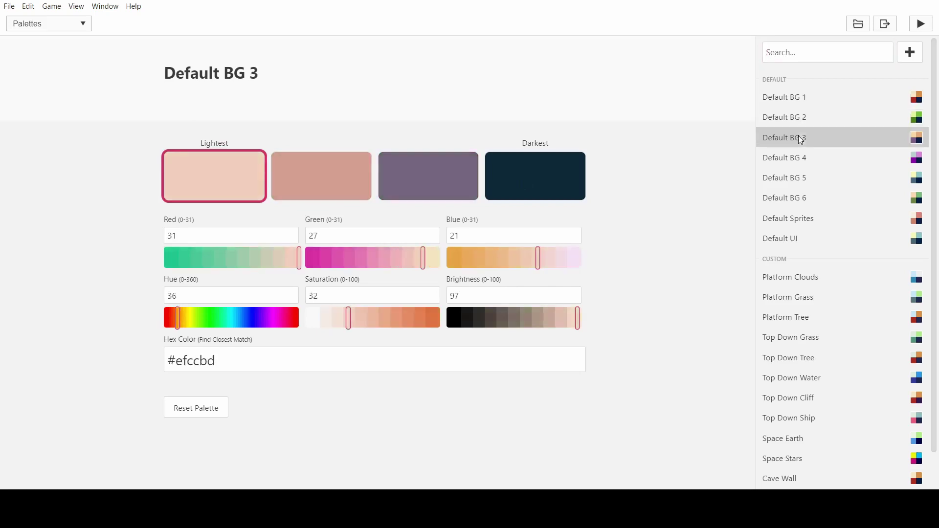
{"action": "left_click", "coordinate": [804, 163]}
{"action": "left_click", "coordinate": [800, 182]}
{"action": "left_click", "coordinate": [798, 201]}
{"action": "left_click", "coordinate": [794, 219]}
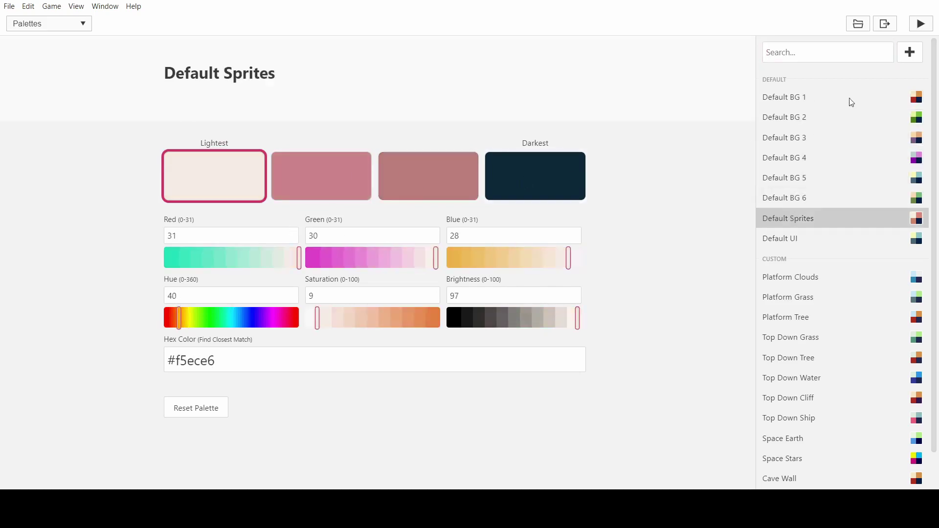
{"action": "left_click", "coordinate": [807, 97]}
{"action": "left_click", "coordinate": [799, 219]}
{"action": "left_click", "coordinate": [824, 95]}
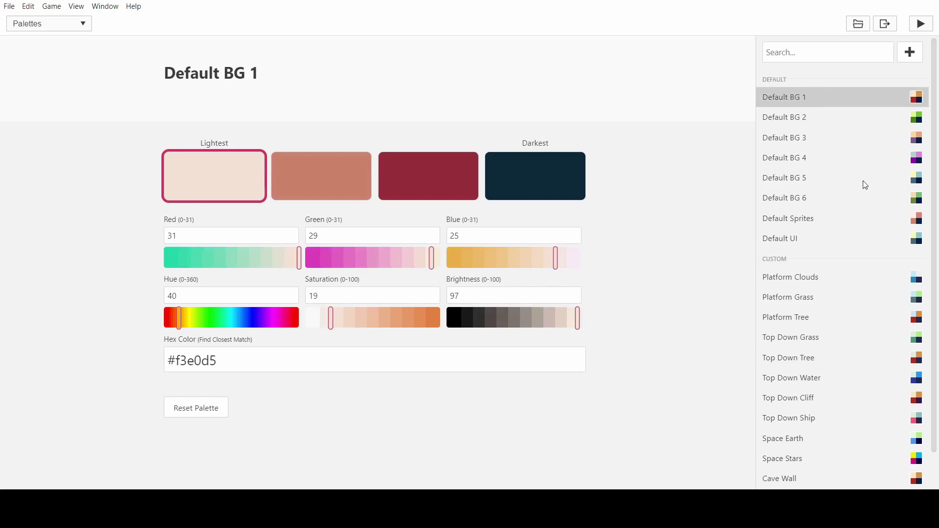
{"action": "scroll", "coordinate": [865, 185], "scroll_direction": "down", "scroll_amount": 1}
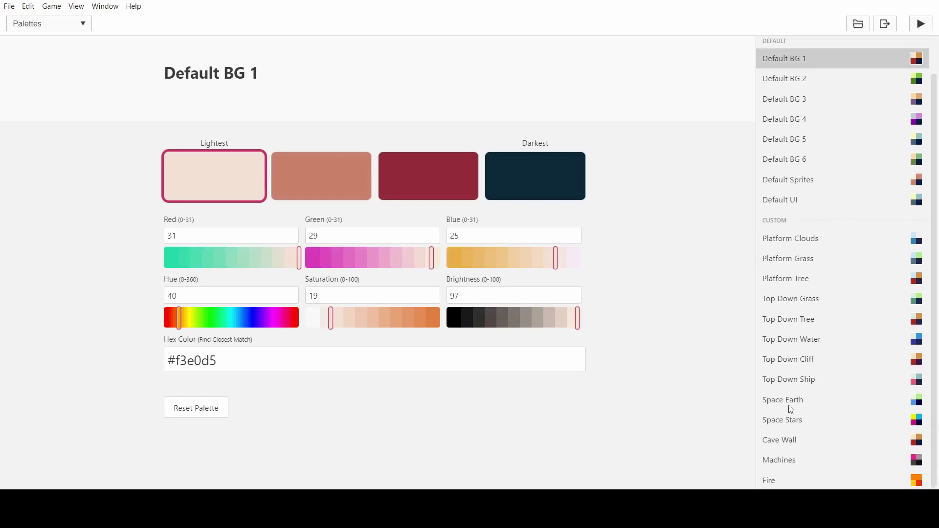
{"action": "scroll", "coordinate": [858, 160], "scroll_direction": "up", "scroll_amount": 1}
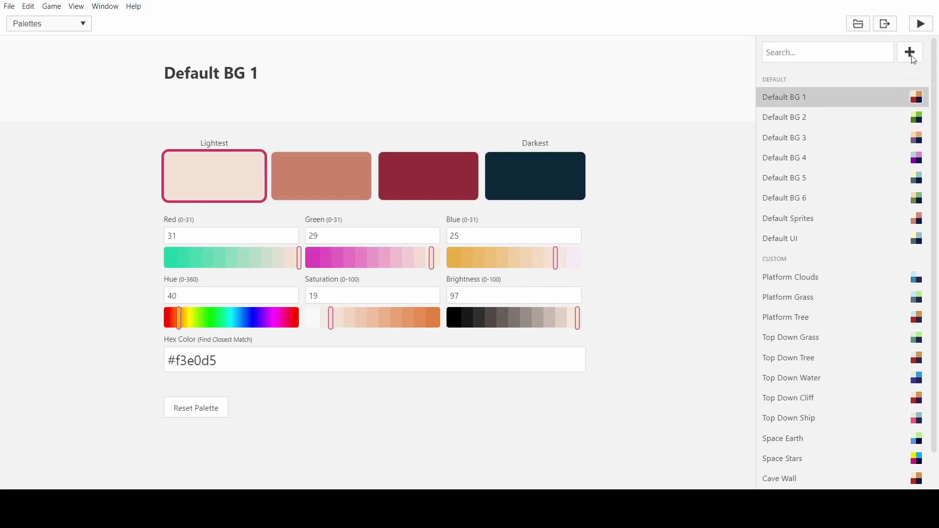
- Add a new custom palette and rename it 'Test Palette'
{"action": "left_click", "coordinate": [910, 54]}
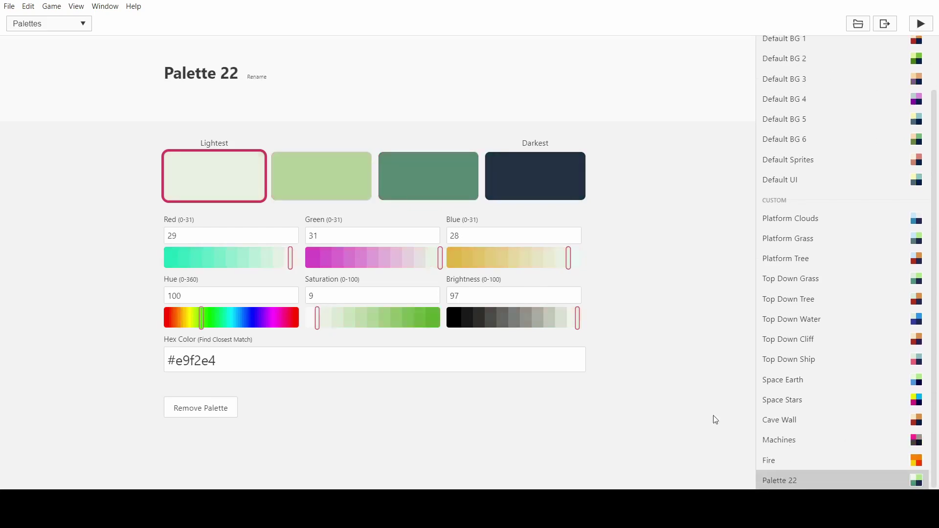
{"action": "left_click", "coordinate": [261, 76]}
{"action": "left_click_drag", "start_coordinate": [272, 76], "coordinate": [119, 78]}
{"action": "type", "text": "Test"}
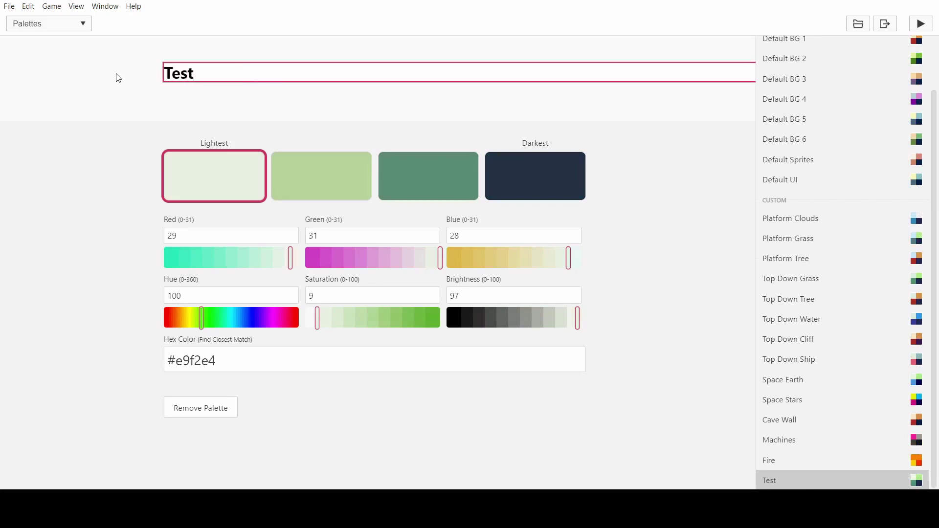
{"action": "type", "text": " Paleette"}
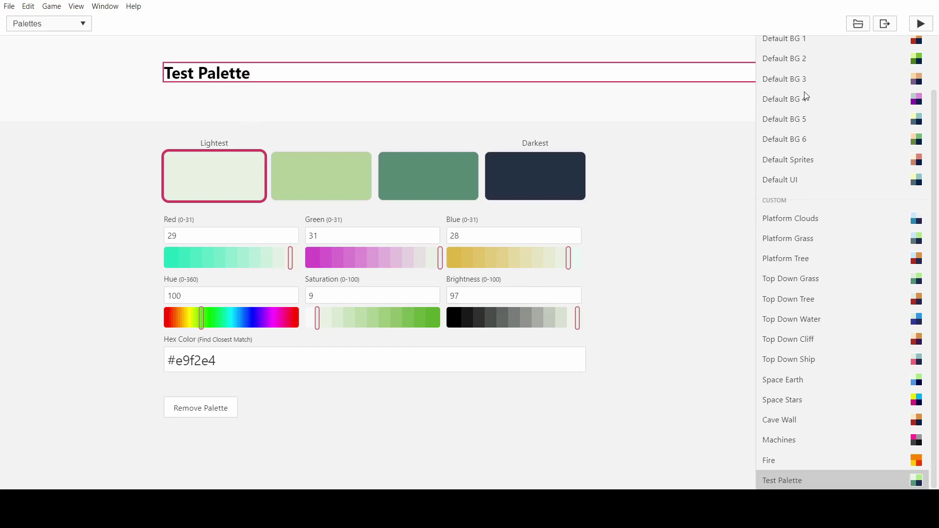
{"action": "scroll", "coordinate": [803, 94], "scroll_direction": "up", "scroll_amount": 2}
{"action": "scroll", "coordinate": [855, 273], "scroll_direction": "down", "scroll_amount": 2}
{"action": "left_click", "coordinate": [121, 247]}
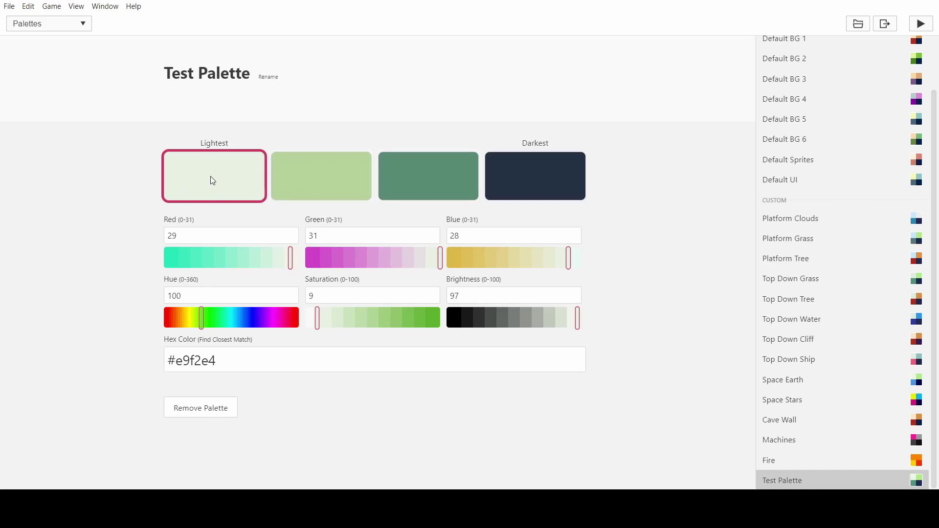
- Paste the dark colour #243242 into Test Palette's lightest swatch
{"action": "left_click", "coordinate": [527, 184]}
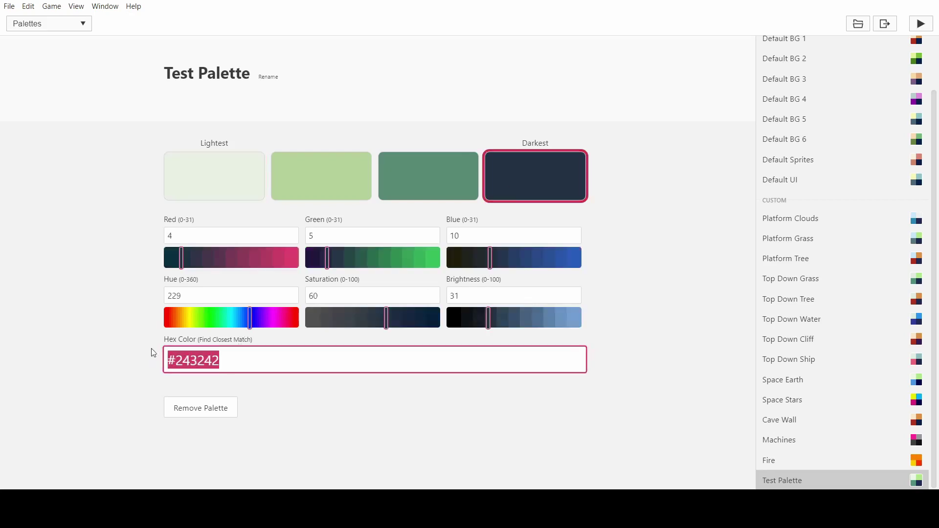
{"action": "left_click", "coordinate": [214, 176]}
{"action": "left_click", "coordinate": [237, 367]}
{"action": "type", "text": "#243242"}
{"action": "key", "text": "Return"}
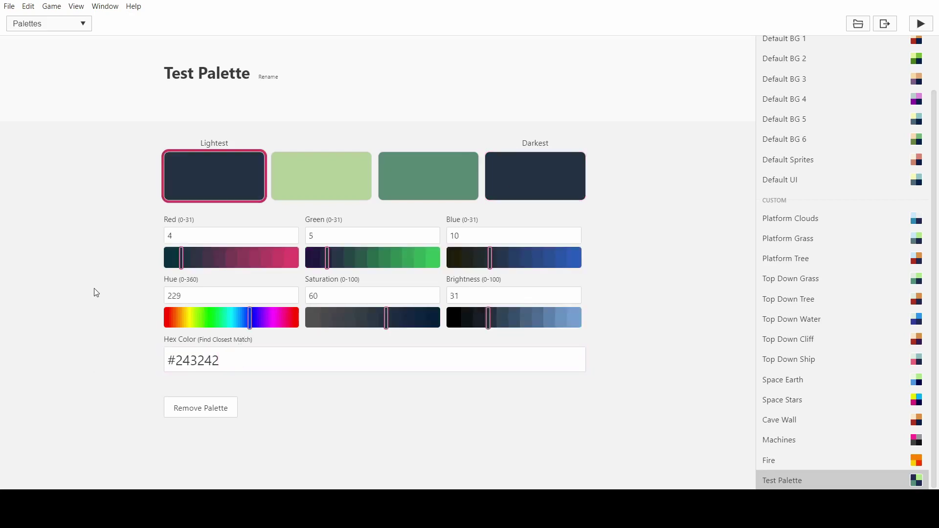
- Set the darkest colour's brightness to 100 and drop saturation, then undo the trial edits and return to the map
{"action": "left_click", "coordinate": [539, 167]}
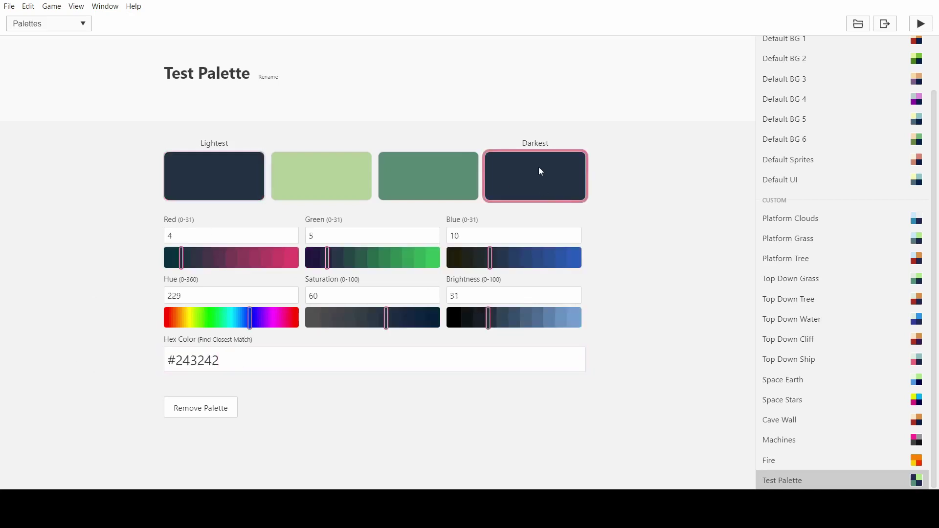
{"action": "double_click", "coordinate": [498, 294]}
{"action": "type", "text": "100"}
{"action": "left_click_drag", "start_coordinate": [362, 320], "coordinate": [289, 323]}
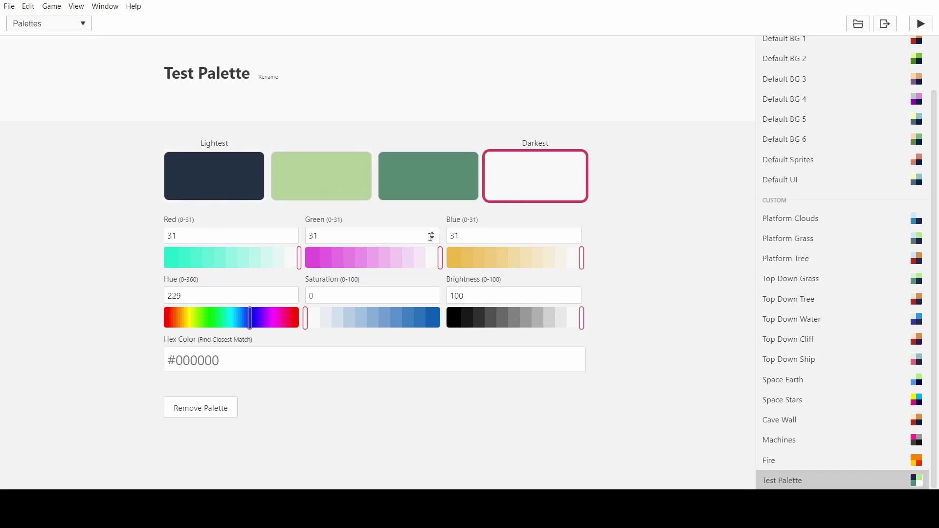
{"action": "key", "text": "ctrl+z"}
{"action": "key", "text": "ctrl+z"}
{"action": "key", "text": "ctrl+z"}
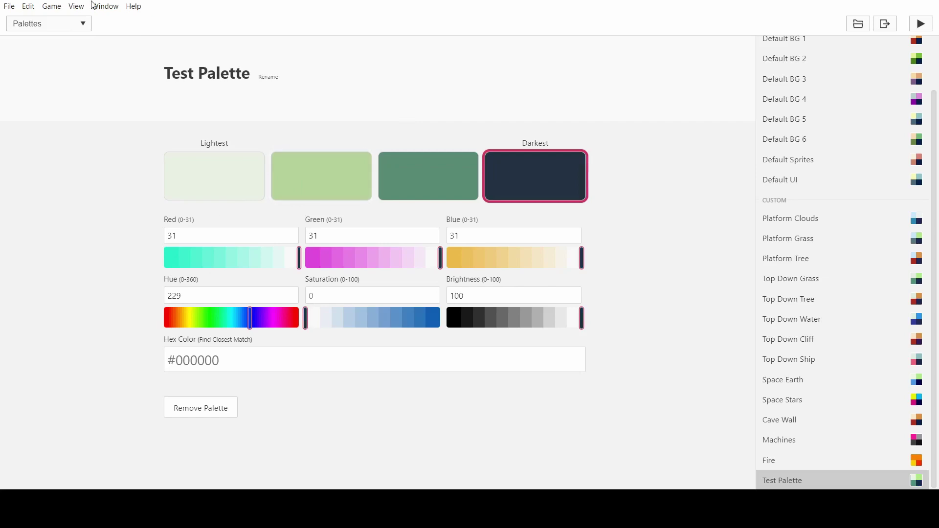
{"action": "key", "text": "ctrl+1"}
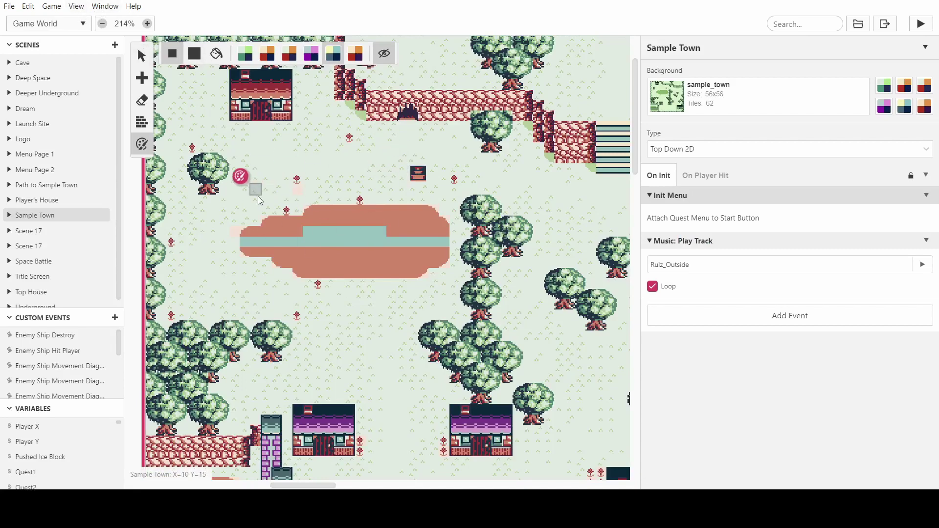
- In the Palettes editor, drag Test Palette's lightest-colour Green to 0 and adjust another swatch, then return to the map
{"action": "left_click", "coordinate": [76, 6]}
{"action": "left_click", "coordinate": [96, 93]}
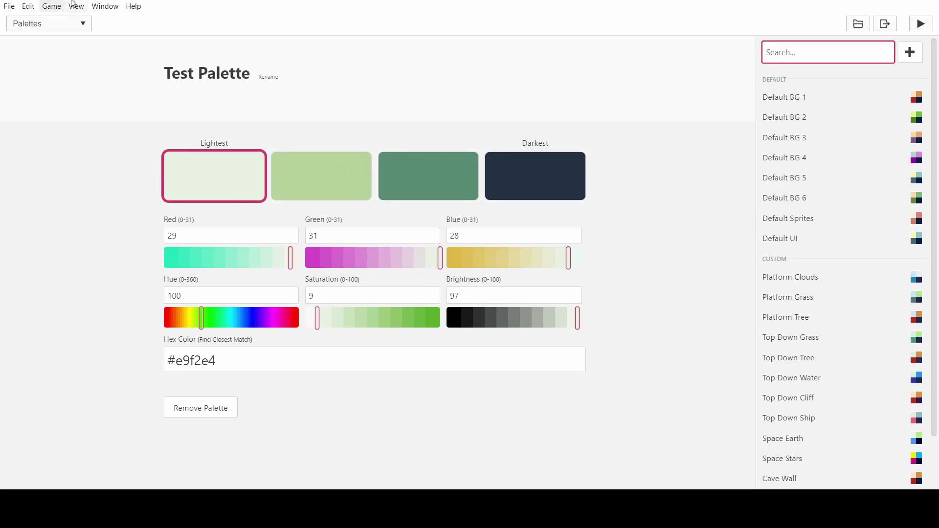
{"action": "scroll", "coordinate": [790, 443], "scroll_direction": "down", "scroll_amount": 3}
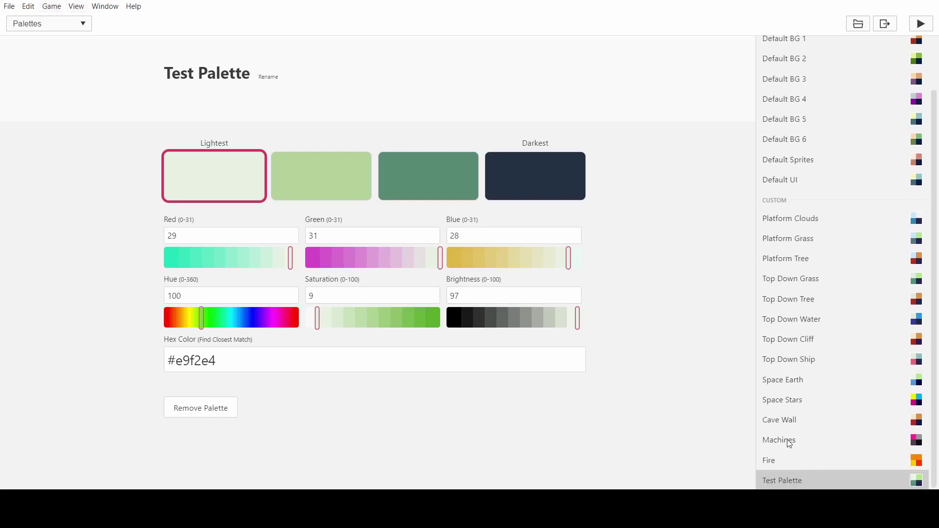
{"action": "left_click_drag", "start_coordinate": [350, 263], "coordinate": [307, 264]}
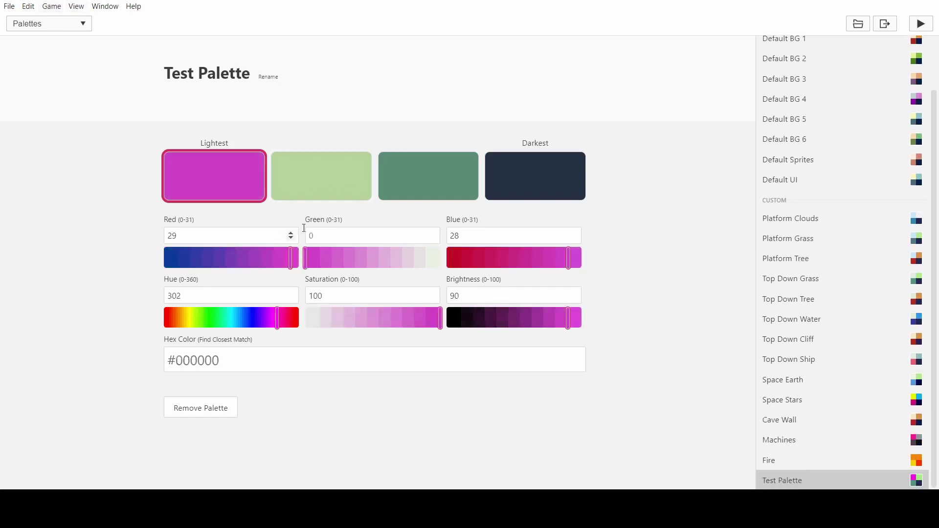
{"action": "left_click", "coordinate": [315, 193]}
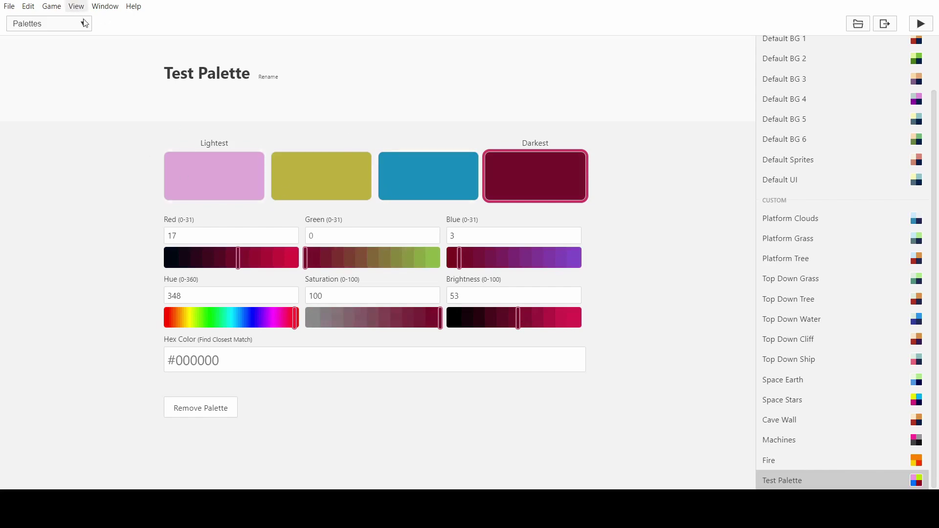
{"action": "key", "text": "ctrl+1"}
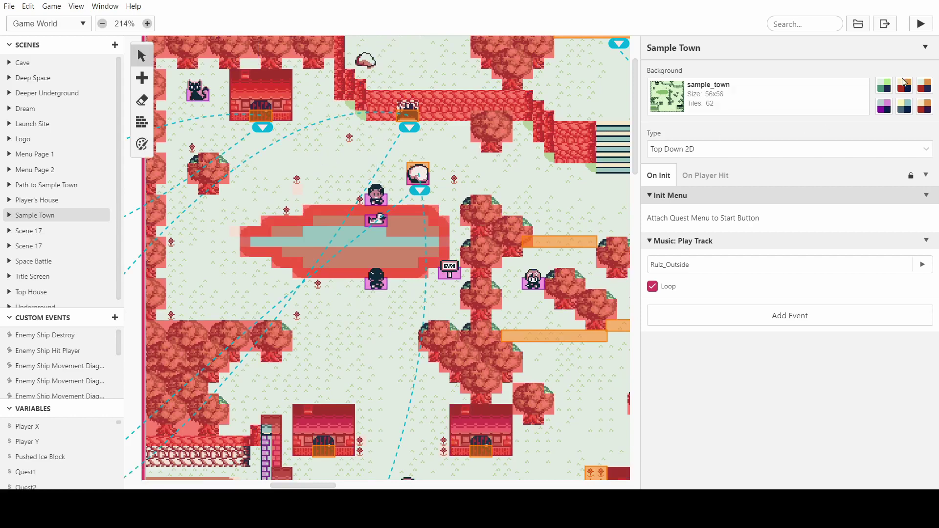
- Assign Test Palette to Sample Town's last background palette slot and select the Colorize tool
{"action": "left_click", "coordinate": [924, 107]}
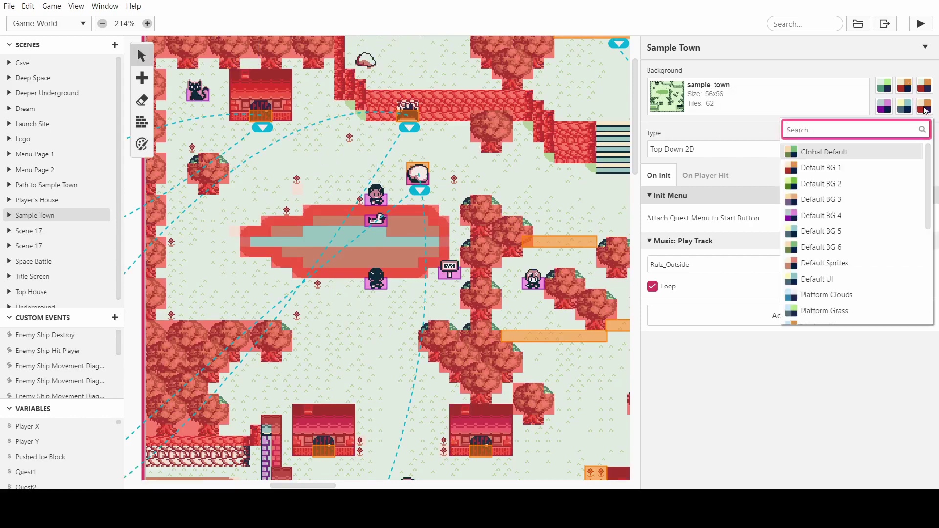
{"action": "scroll", "coordinate": [876, 230], "scroll_direction": "down", "scroll_amount": 5}
{"action": "left_click", "coordinate": [834, 316]}
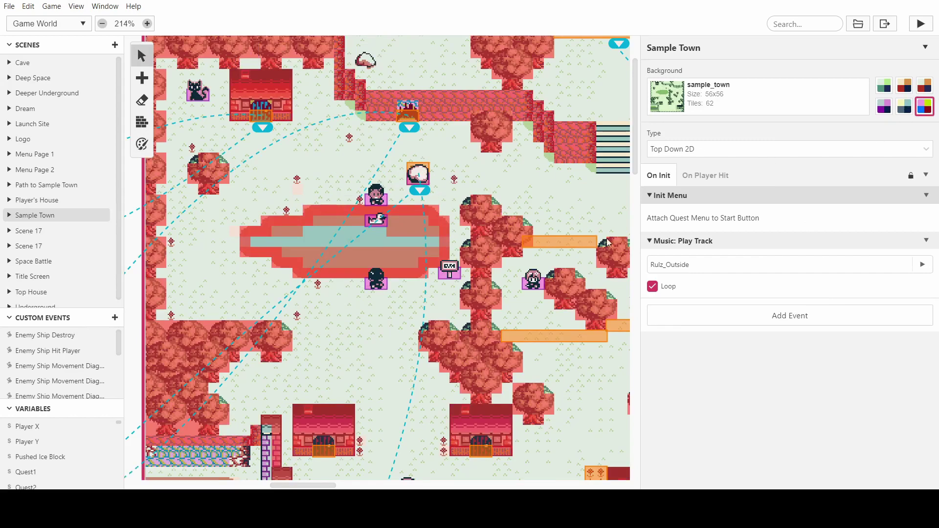
{"action": "left_click", "coordinate": [142, 143]}
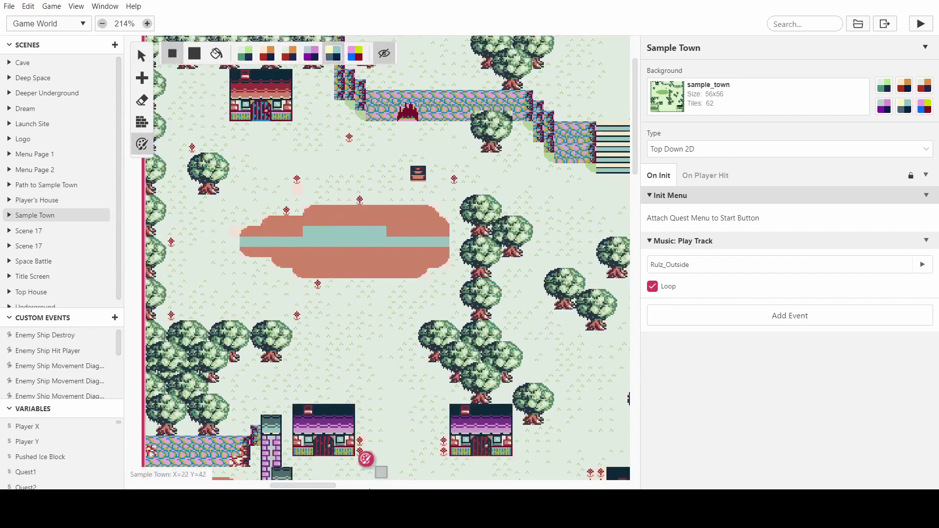
- Paint Test Palette onto the pond's left end and the trees to its right, and the pond top yellow-green
{"action": "left_click", "coordinate": [355, 54]}
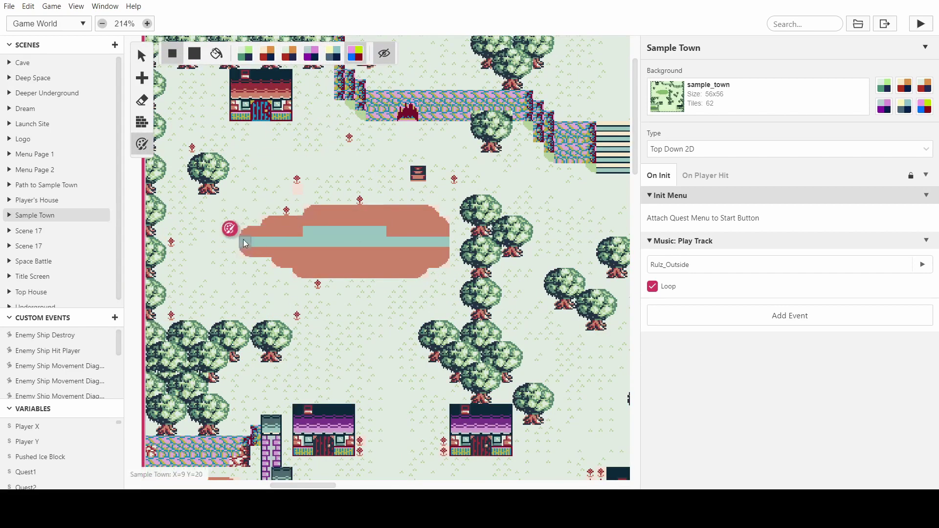
{"action": "mouse_move", "coordinate": [244, 243]}
{"action": "left_mouse_down"}
{"action": "mouse_move", "coordinate": [294, 242]}
{"action": "mouse_move", "coordinate": [234, 218]}
{"action": "mouse_move", "coordinate": [245, 220]}
{"action": "left_mouse_up"}
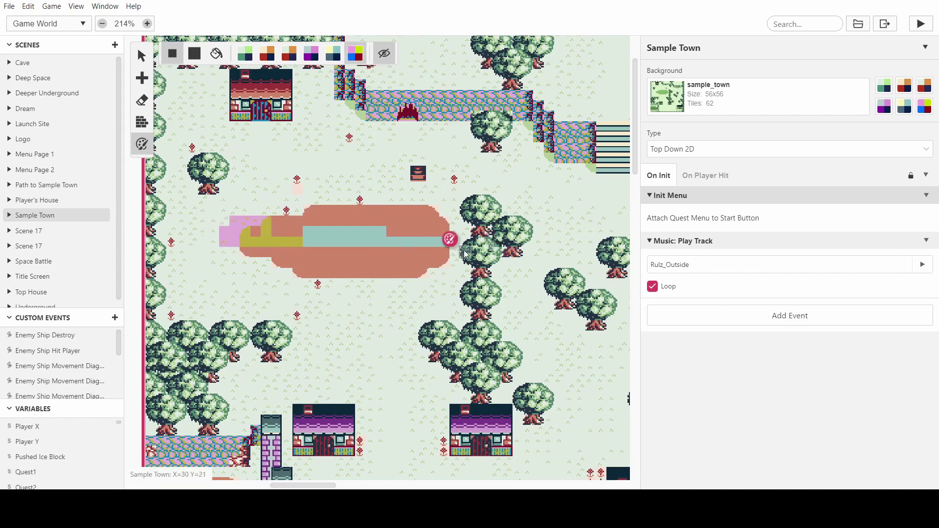
{"action": "mouse_move", "coordinate": [465, 253]}
{"action": "left_mouse_down"}
{"action": "mouse_move", "coordinate": [503, 230]}
{"action": "mouse_move", "coordinate": [481, 214]}
{"action": "mouse_move", "coordinate": [501, 207]}
{"action": "mouse_move", "coordinate": [468, 232]}
{"action": "mouse_move", "coordinate": [479, 226]}
{"action": "mouse_move", "coordinate": [461, 191]}
{"action": "mouse_move", "coordinate": [458, 210]}
{"action": "left_mouse_up"}
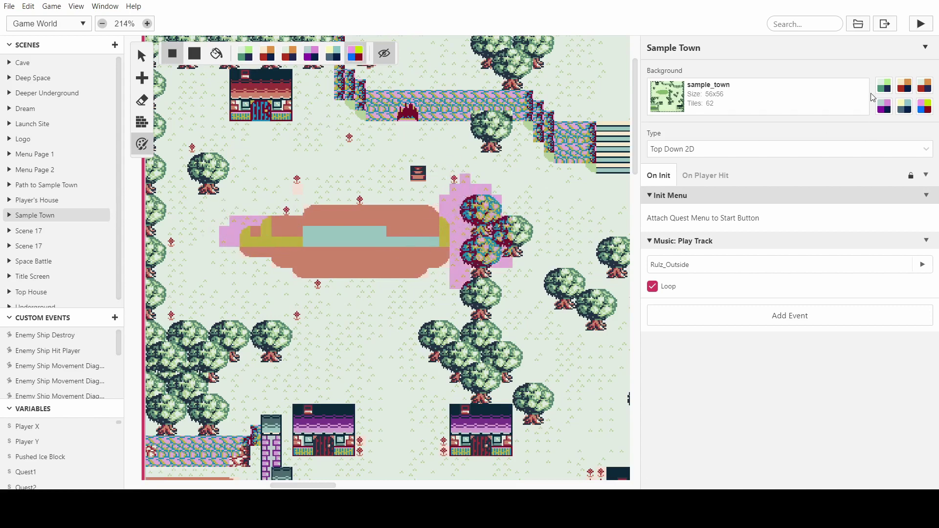
{"action": "scroll", "coordinate": [315, 300], "scroll_direction": "up", "scroll_amount": 3}
{"action": "scroll", "coordinate": [308, 252], "scroll_direction": "down", "scroll_amount": 3, "text": "ctrl"}
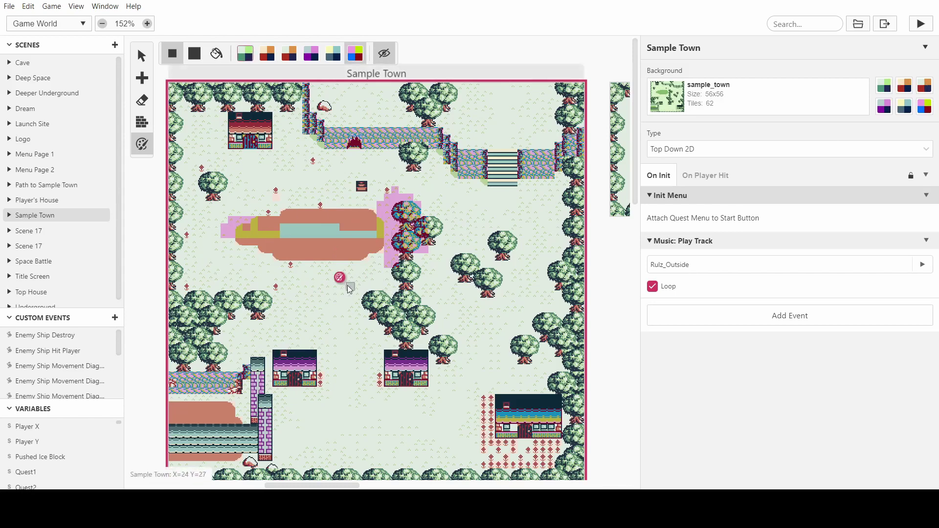
{"action": "left_click", "coordinate": [378, 226]}
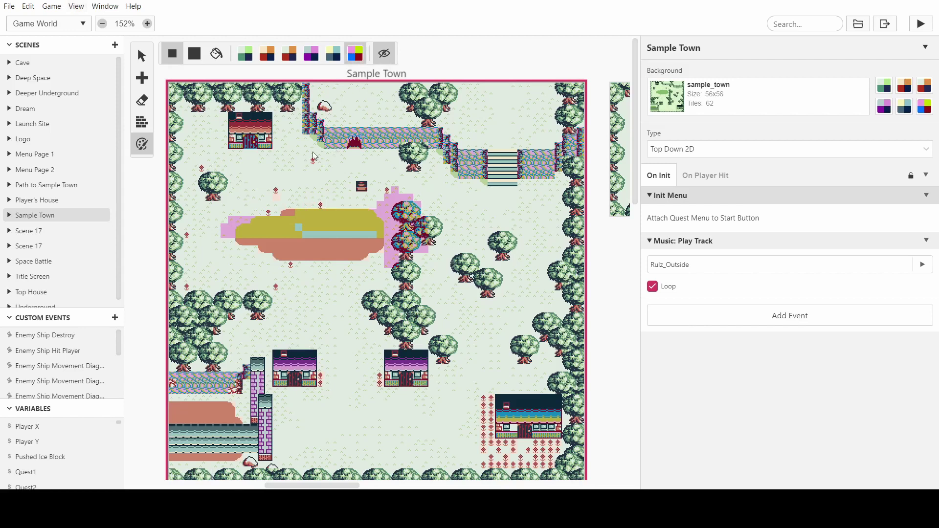
- Uncheck Enable Color Mode in Settings and go back to the game world map
{"action": "key", "text": "ctrl+9"}
{"action": "left_click", "coordinate": [439, 98]}
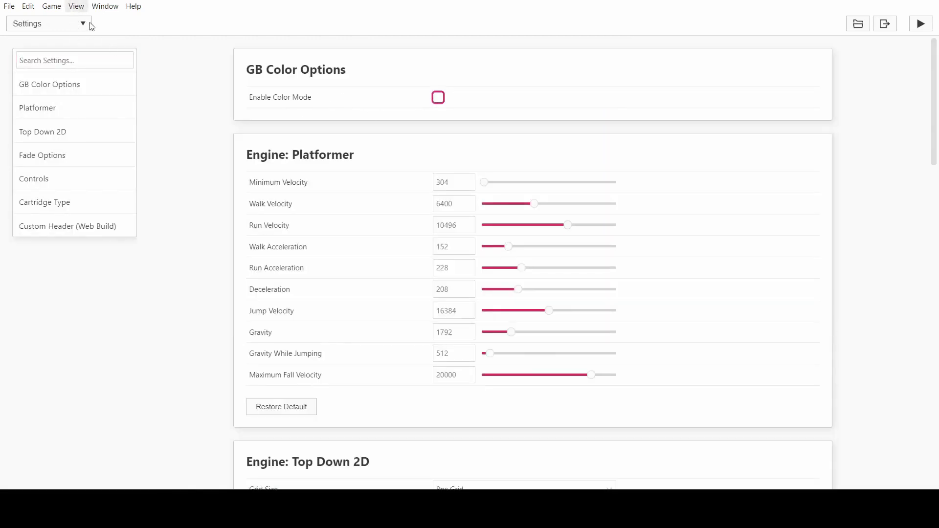
{"action": "key", "text": "ctrl+1"}
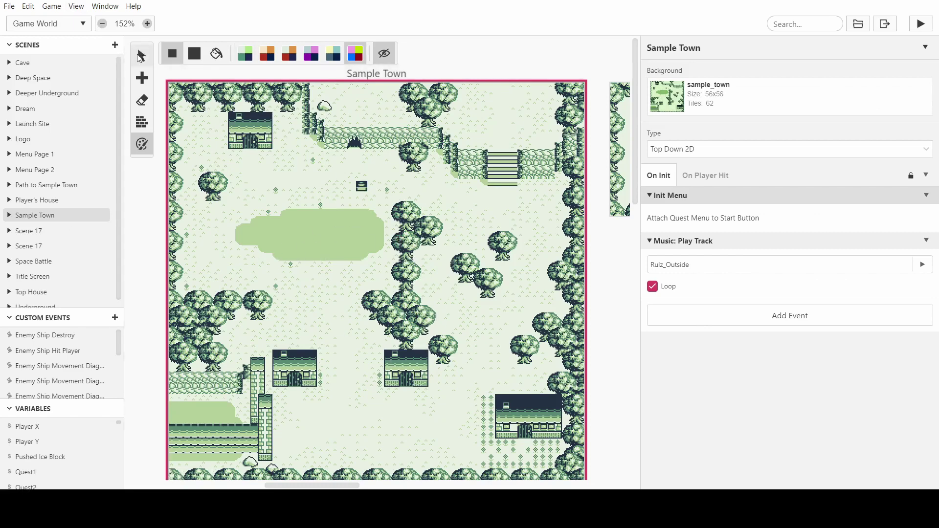
{"action": "scroll", "coordinate": [459, 158], "scroll_direction": "down", "scroll_amount": 10, "text": "ctrl"}
{"action": "scroll", "coordinate": [233, 307], "scroll_direction": "up", "scroll_amount": 10, "text": "ctrl"}
- Pan the Sample Town map while switching between the Colorize tool and the actors view
{"action": "scroll", "coordinate": [233, 307], "scroll_direction": "up", "scroll_amount": 3}
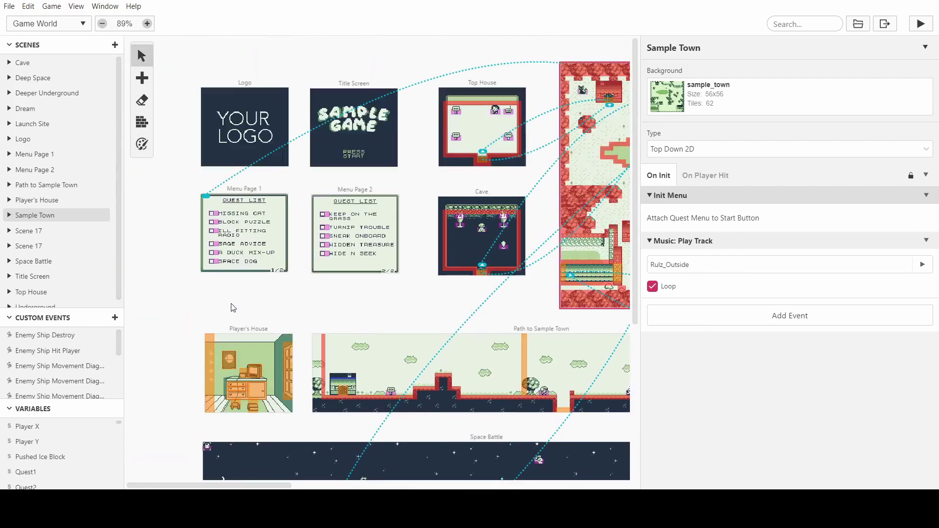
{"action": "scroll", "coordinate": [343, 235], "scroll_direction": "right", "scroll_amount": 7}
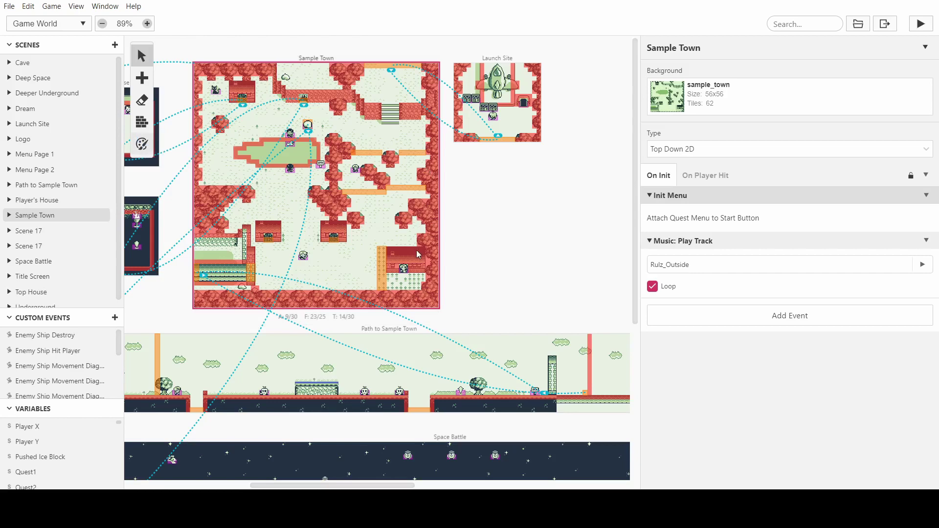
{"action": "left_click", "coordinate": [142, 144]}
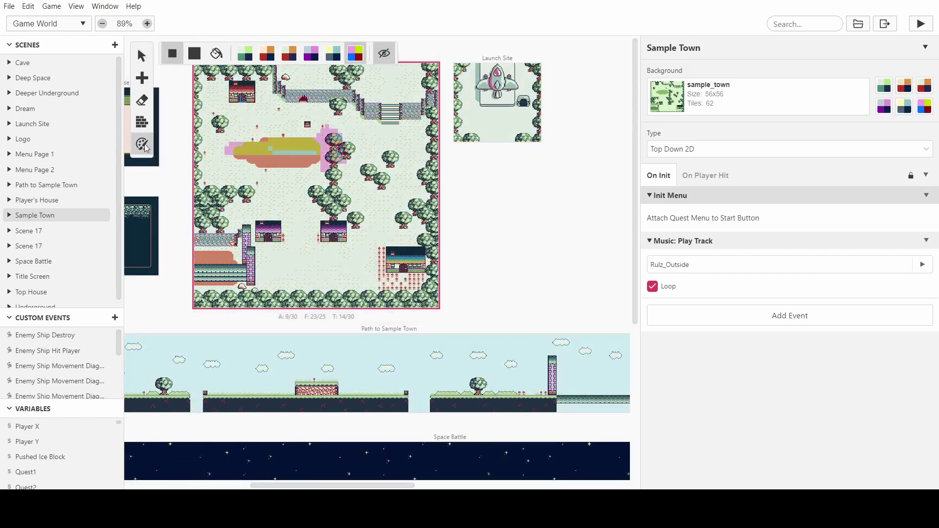
{"action": "key", "text": "alt"}
{"action": "scroll", "coordinate": [234, 130], "scroll_direction": "up", "scroll_amount": 5, "text": "ctrl"}
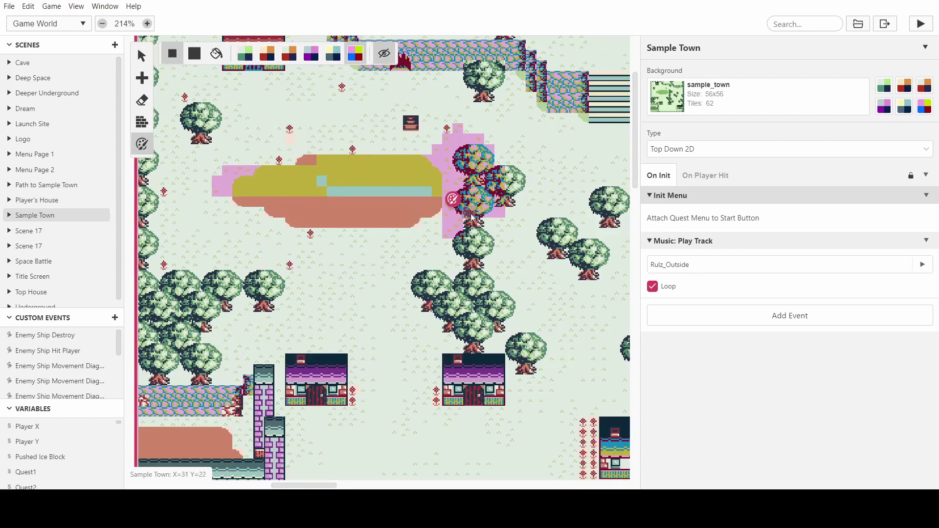
{"action": "scroll", "coordinate": [248, 225], "scroll_direction": "up", "scroll_amount": 3}
{"action": "key", "text": "v"}
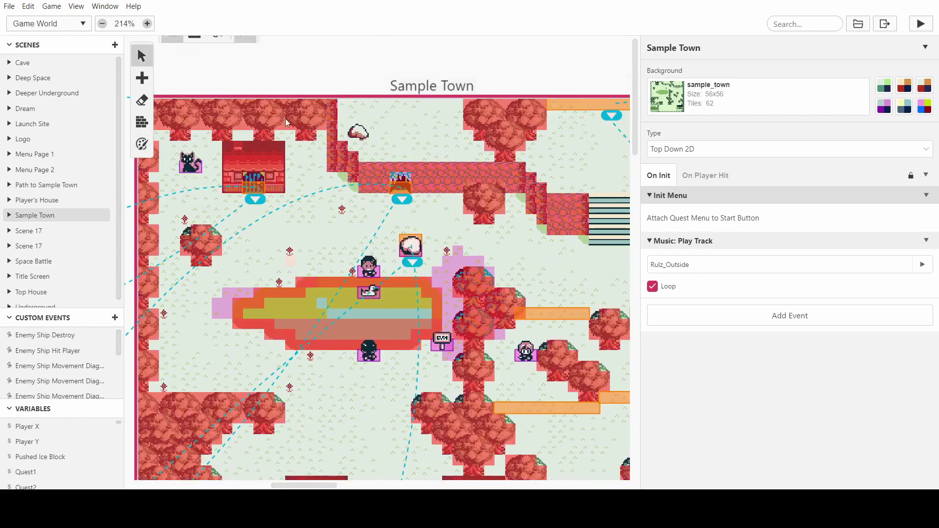
{"action": "left_click", "coordinate": [146, 148]}
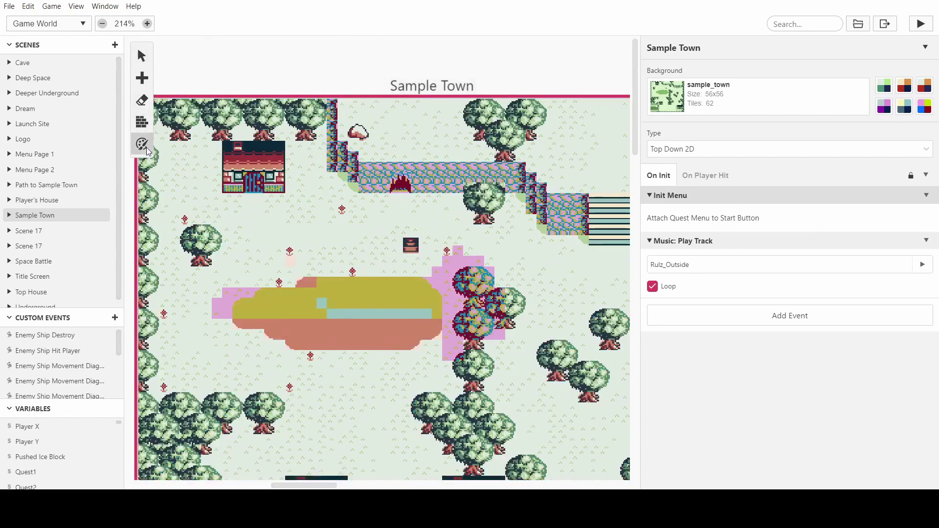
{"action": "scroll", "coordinate": [316, 141], "scroll_direction": "down", "scroll_amount": 6, "text": "ctrl"}
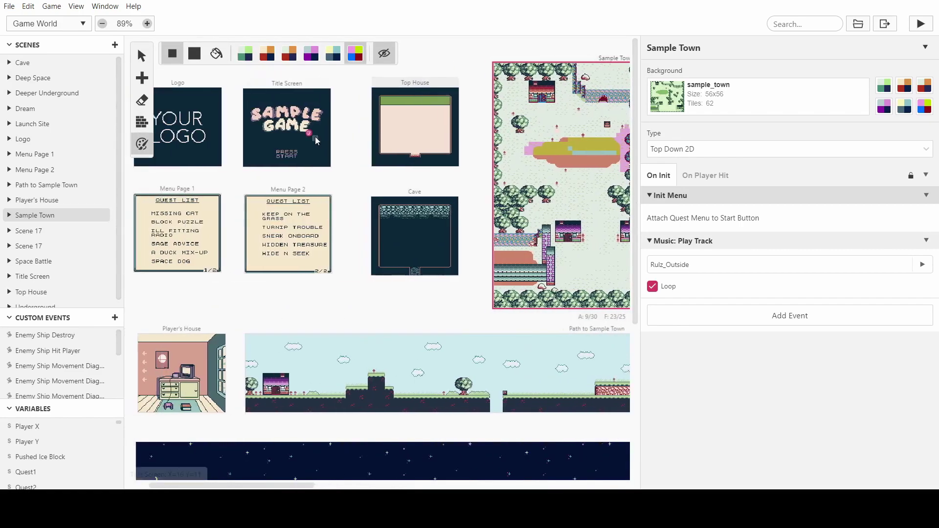
{"action": "scroll", "coordinate": [272, 107], "scroll_direction": "up", "scroll_amount": 5, "text": "ctrl"}
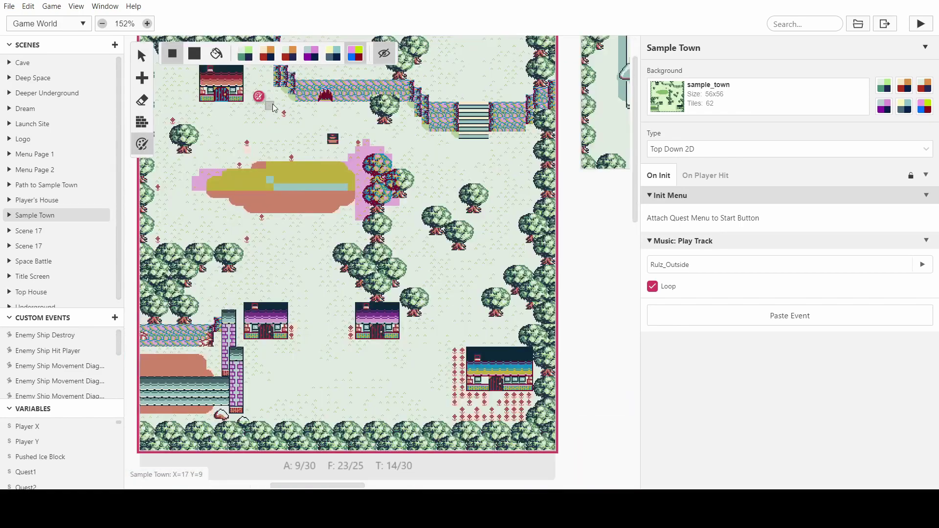
{"action": "scroll", "coordinate": [273, 107], "scroll_direction": "up", "scroll_amount": 1}
{"action": "key", "text": "v"}
{"action": "scroll", "coordinate": [318, 157], "scroll_direction": "down", "scroll_amount": 4, "text": "ctrl"}
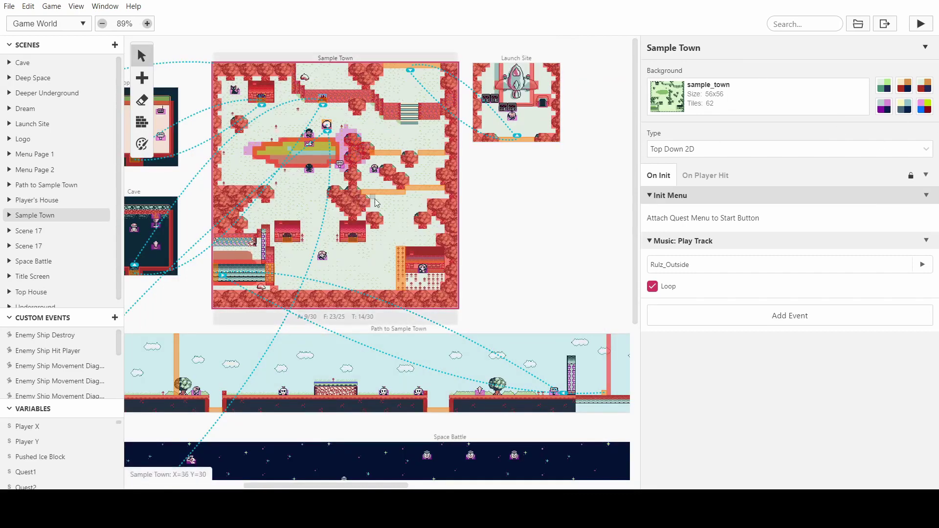
{"action": "scroll", "coordinate": [423, 165], "scroll_direction": "up", "scroll_amount": 5, "text": "ctrl"}
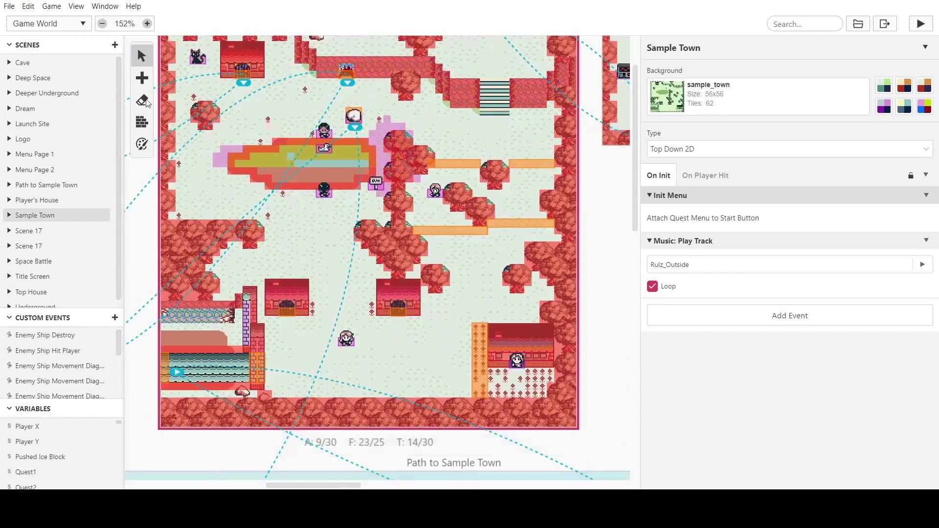
- Paint the pond row below the yellow tiles with the fourth background palette
{"action": "left_click", "coordinate": [142, 143]}
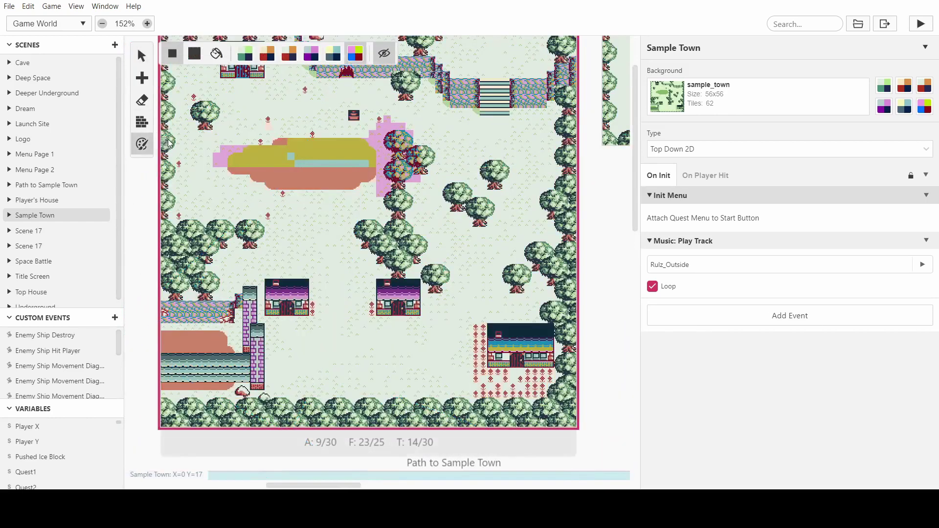
{"action": "left_click", "coordinate": [292, 55]}
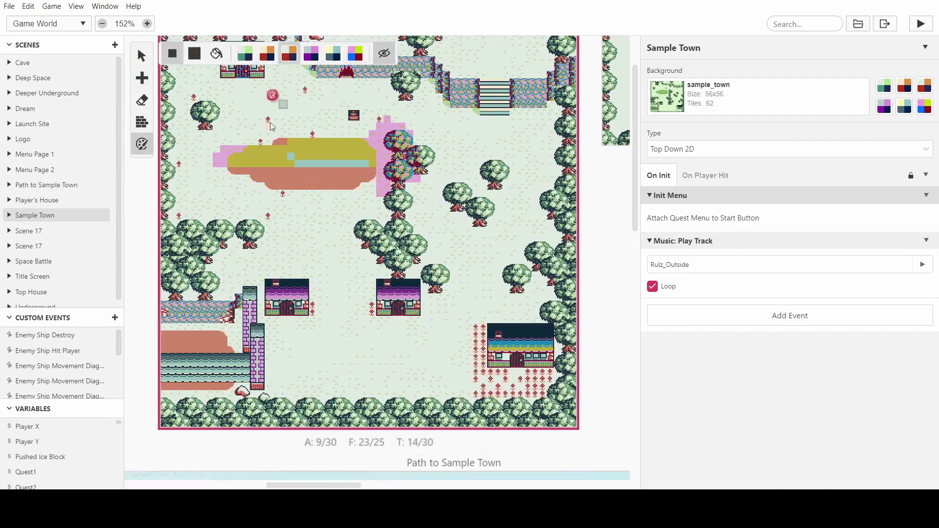
{"action": "left_click", "coordinate": [312, 54]}
{"action": "left_click_drag", "start_coordinate": [221, 170], "coordinate": [368, 174]}
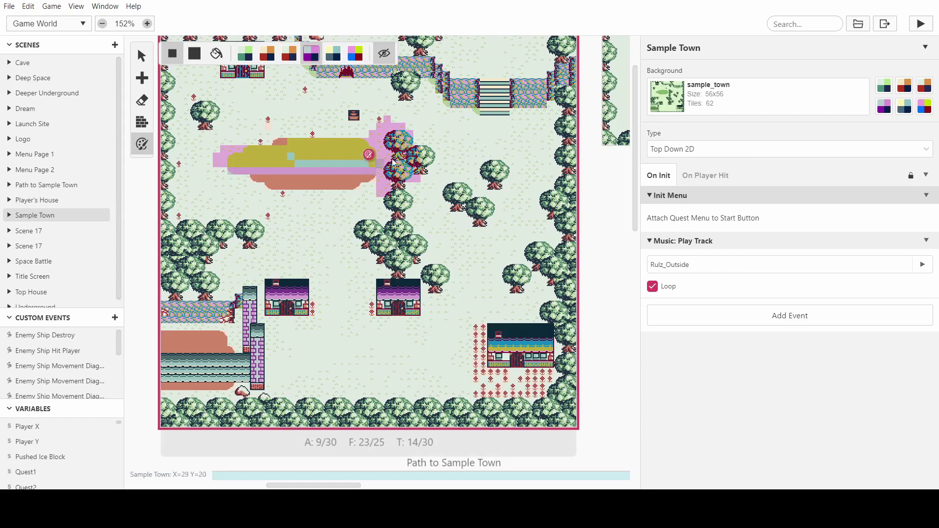
{"action": "scroll", "coordinate": [338, 251], "scroll_direction": "up", "scroll_amount": 1}
{"action": "scroll", "coordinate": [337, 252], "scroll_direction": "up", "scroll_amount": 2}
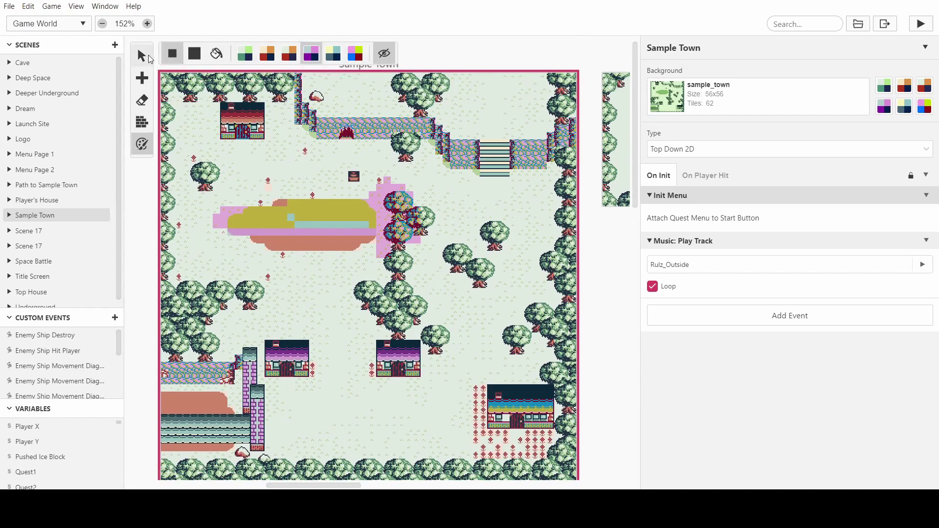
- Switch back to the Select tool and bring up the editor views menu
{"action": "left_click", "coordinate": [142, 56]}
{"action": "scroll", "coordinate": [355, 249], "scroll_direction": "down", "scroll_amount": 5, "text": "ctrl"}
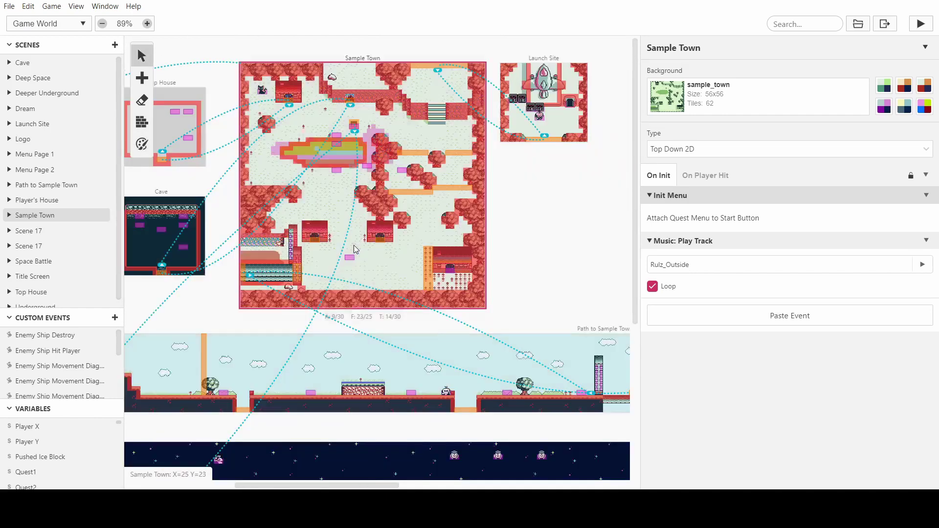
{"action": "scroll", "coordinate": [363, 231], "scroll_direction": "down", "scroll_amount": 1}
{"action": "scroll", "coordinate": [363, 231], "scroll_direction": "down", "scroll_amount": 4}
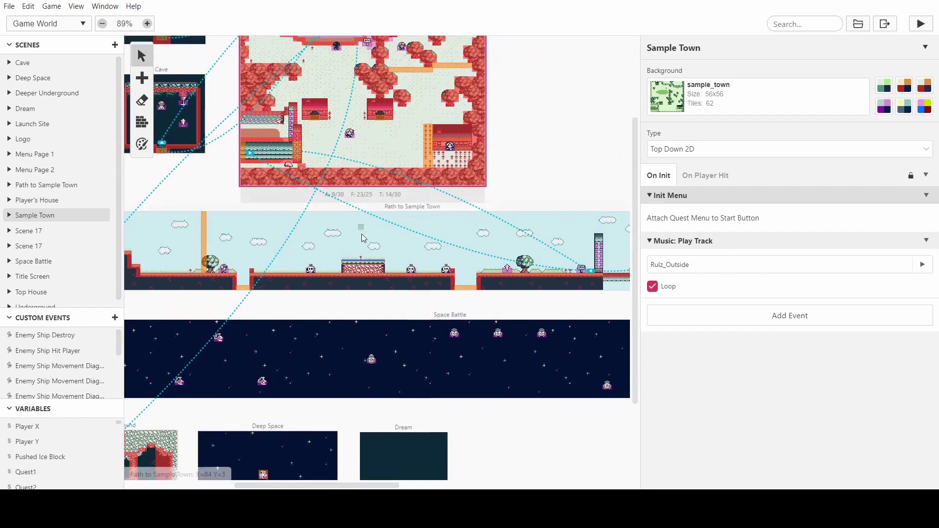
{"action": "scroll", "coordinate": [358, 248], "scroll_direction": "up", "scroll_amount": 5}
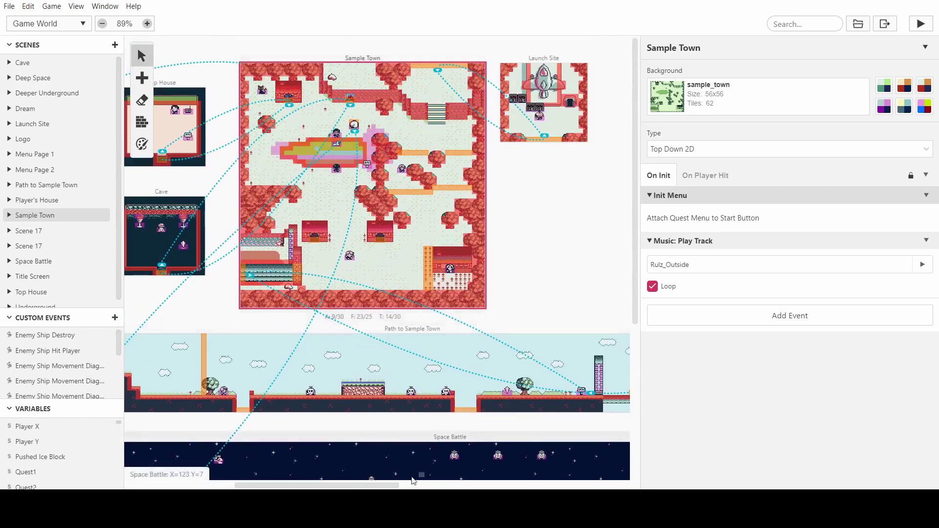
{"action": "left_click", "coordinate": [77, 5]}
- Select sample_town in the Backgrounds list and open it in GIMP for editing
{"action": "left_click", "coordinate": [93, 49]}
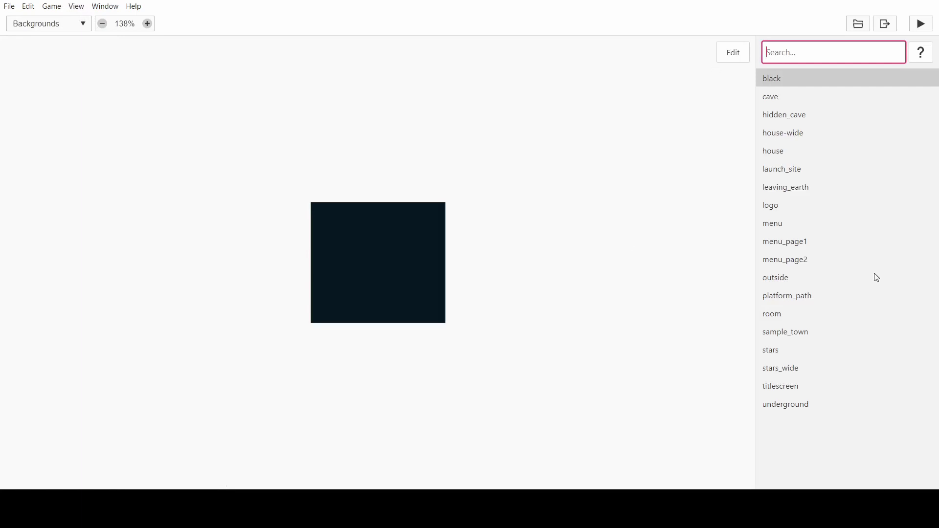
{"action": "left_click", "coordinate": [799, 333]}
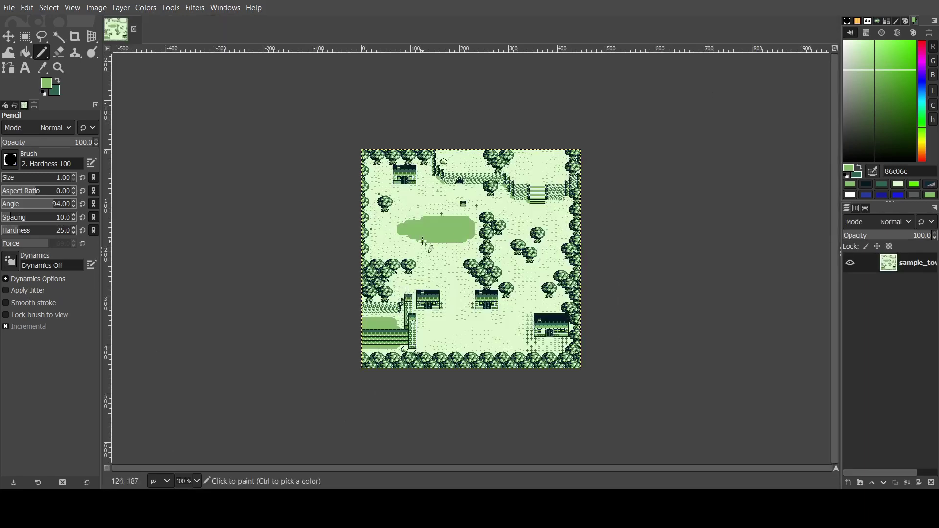
- Pick the pale green e0f8cf from the town image, zoom in, and show the grid
{"action": "left_click", "coordinate": [440, 212], "text": "ctrl"}
{"action": "scroll", "coordinate": [465, 240], "scroll_direction": "up", "scroll_amount": 2, "text": "ctrl"}
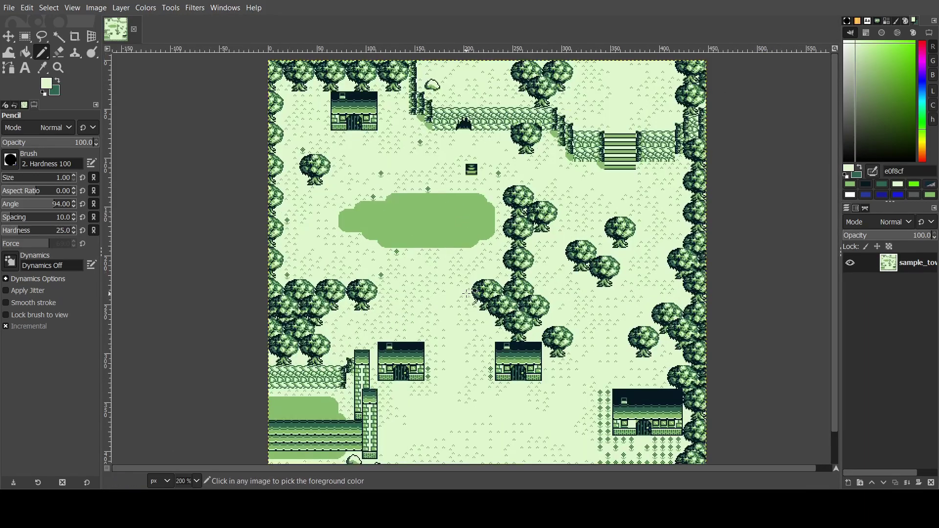
{"action": "scroll", "coordinate": [473, 242], "scroll_direction": "up", "scroll_amount": 1}
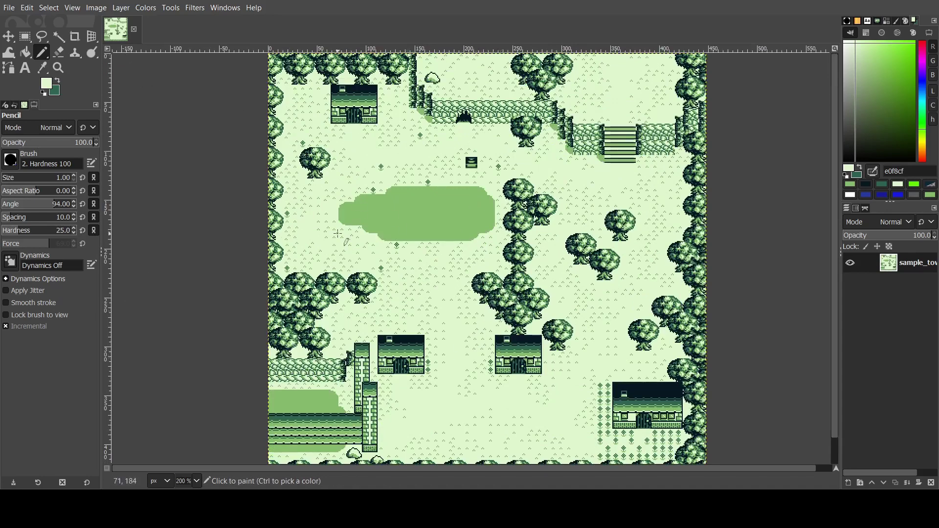
{"action": "left_click", "coordinate": [73, 7]}
{"action": "left_click", "coordinate": [69, 249]}
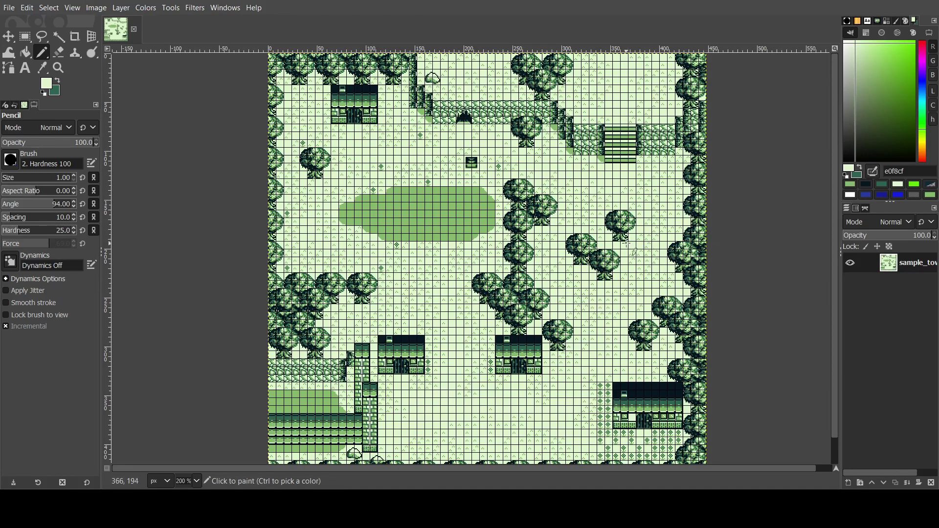
- Copy a 48x32 block of pond water and anchor it just below the pond
{"action": "scroll", "coordinate": [445, 196], "scroll_direction": "up", "scroll_amount": 1, "text": "ctrl"}
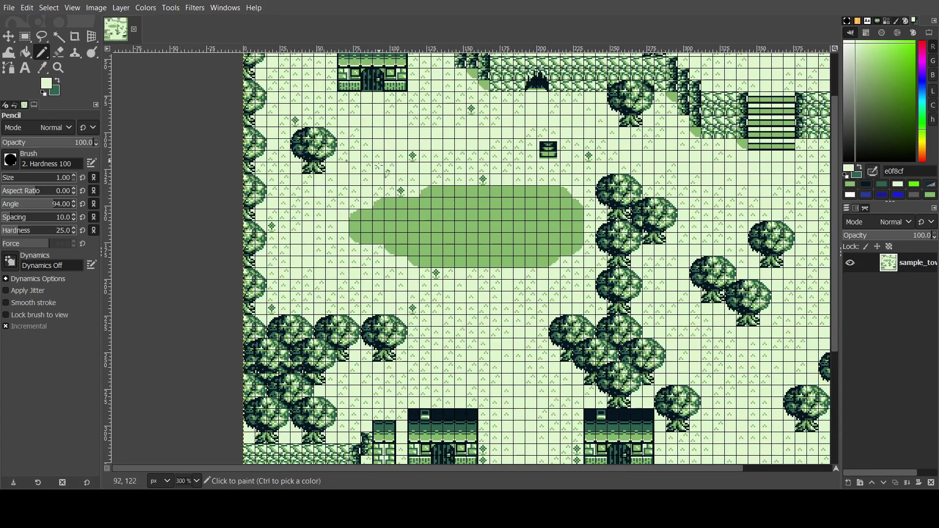
{"action": "scroll", "coordinate": [631, 211], "scroll_direction": "down", "scroll_amount": 2, "text": "ctrl"}
{"action": "scroll", "coordinate": [455, 229], "scroll_direction": "up", "scroll_amount": 6, "text": "ctrl"}
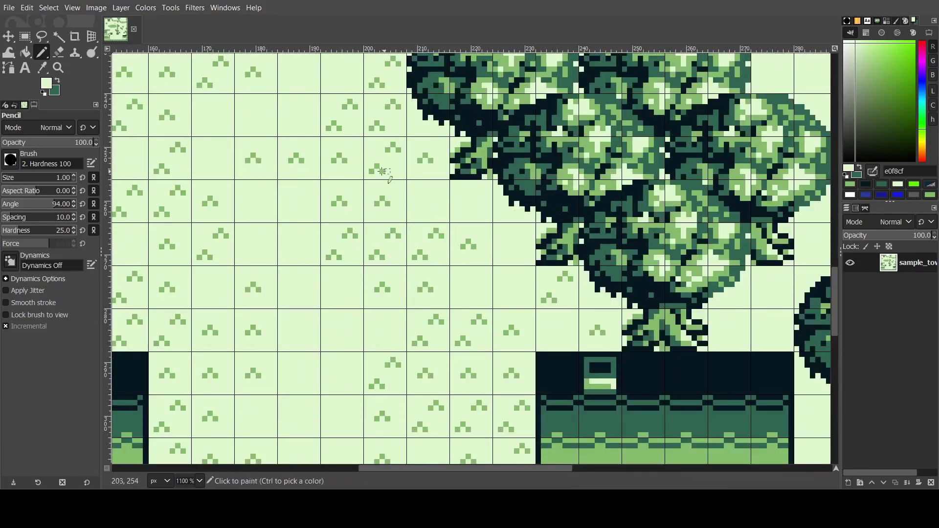
{"action": "scroll", "coordinate": [337, 240], "scroll_direction": "down", "scroll_amount": 2, "text": "ctrl"}
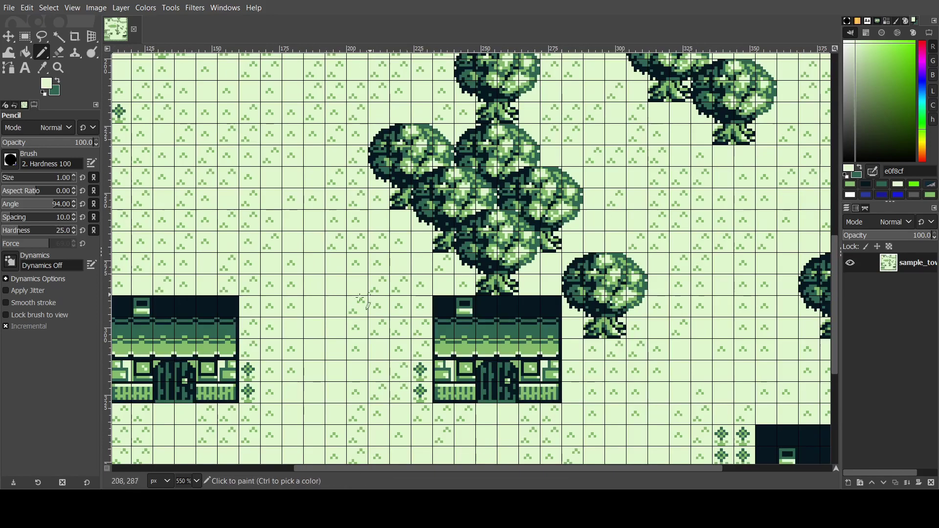
{"action": "scroll", "coordinate": [394, 296], "scroll_direction": "up", "scroll_amount": 4}
{"action": "scroll", "coordinate": [394, 296], "scroll_direction": "right", "scroll_amount": 4, "text": "shift"}
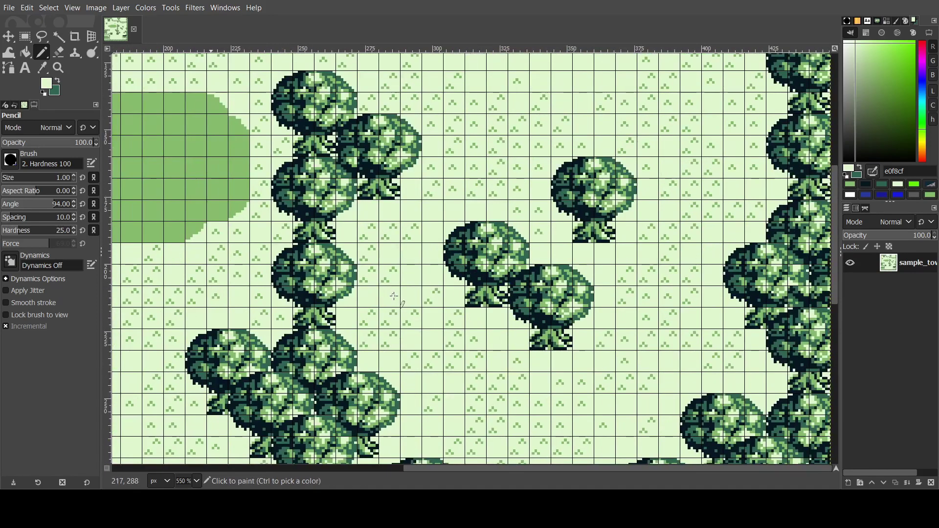
{"action": "scroll", "coordinate": [394, 296], "scroll_direction": "down", "scroll_amount": 3, "text": "ctrl"}
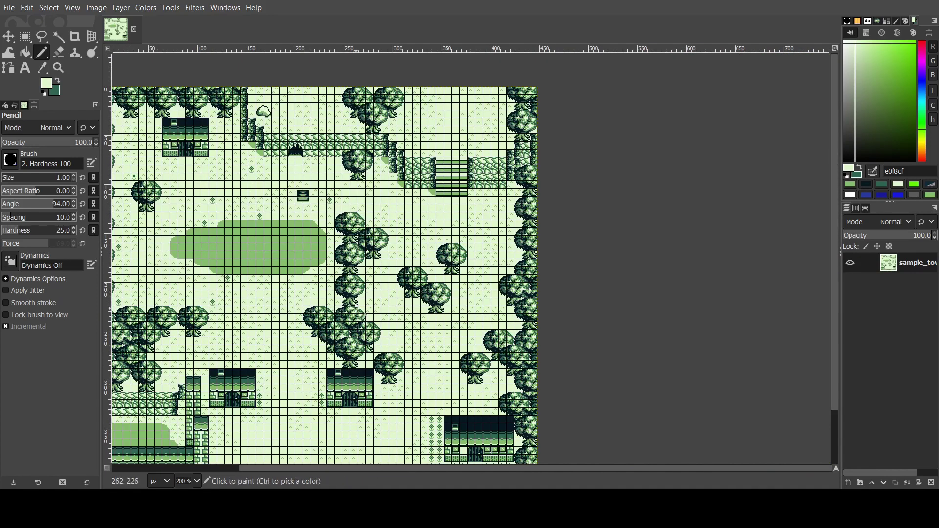
{"action": "scroll", "coordinate": [359, 311], "scroll_direction": "down", "scroll_amount": 2, "text": "ctrl"}
{"action": "scroll", "coordinate": [292, 319], "scroll_direction": "up", "scroll_amount": 2, "text": "ctrl"}
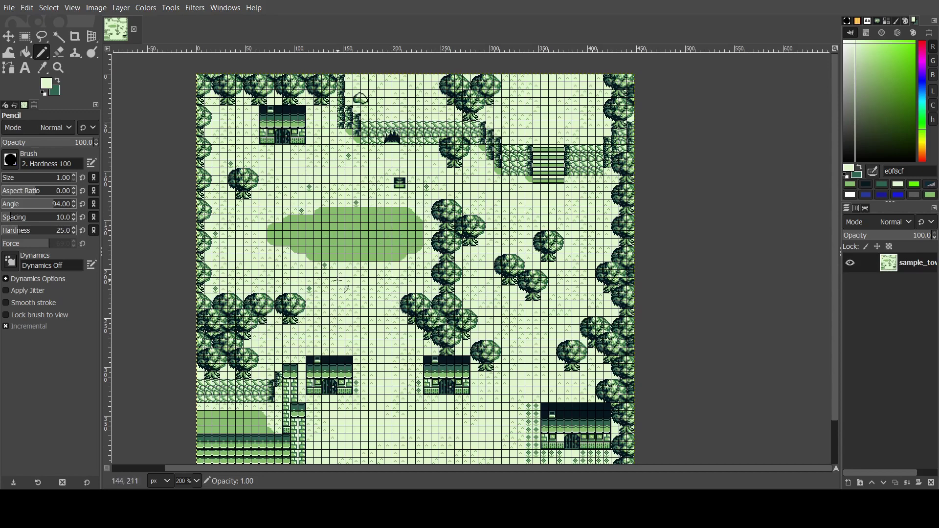
{"action": "scroll", "coordinate": [382, 287], "scroll_direction": "up", "scroll_amount": 1, "text": "ctrl"}
{"action": "scroll", "coordinate": [367, 284], "scroll_direction": "down", "scroll_amount": 1, "text": "ctrl"}
{"action": "scroll", "coordinate": [331, 241], "scroll_direction": "up", "scroll_amount": 3, "text": "ctrl"}
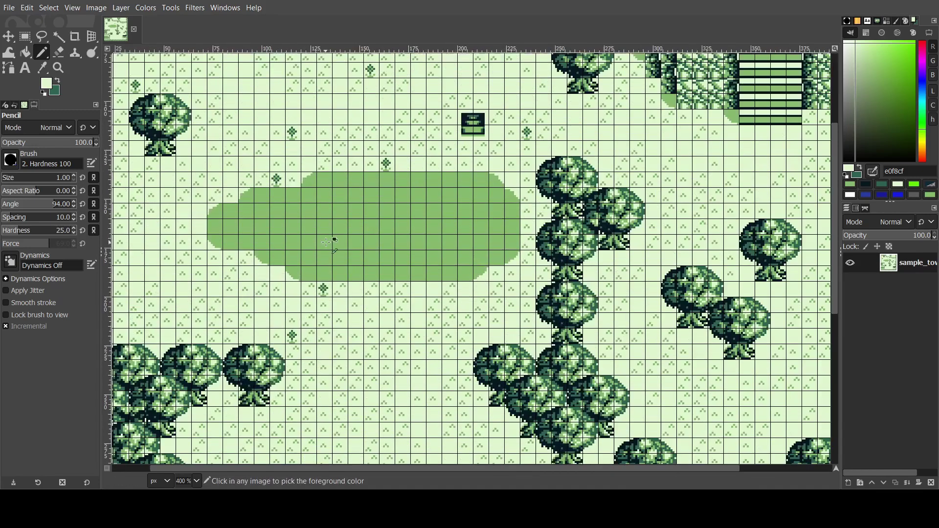
{"action": "left_click", "coordinate": [26, 36]}
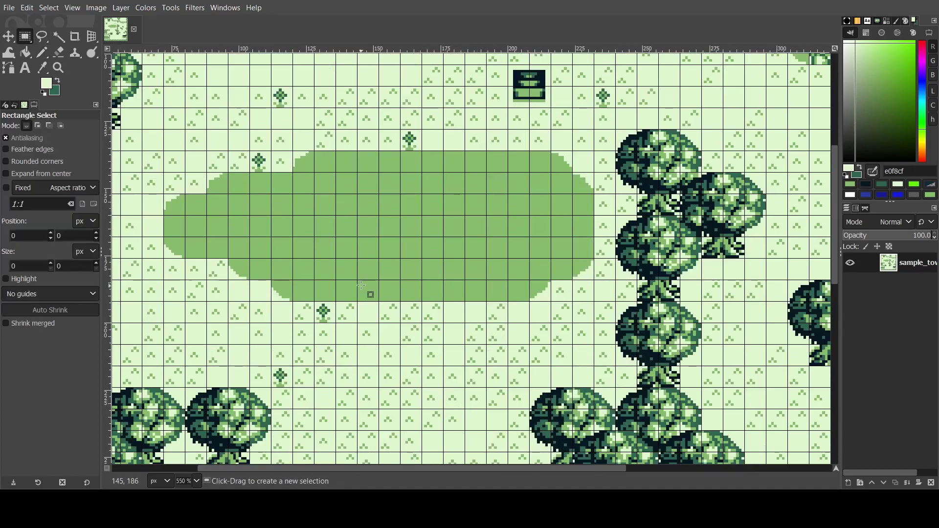
{"action": "left_click_drag", "start_coordinate": [358, 214], "coordinate": [487, 300]}
{"action": "key", "text": "ctrl+c"}
{"action": "key", "text": "ctrl+v"}
{"action": "left_click_drag", "start_coordinate": [437, 235], "coordinate": [437, 322]}
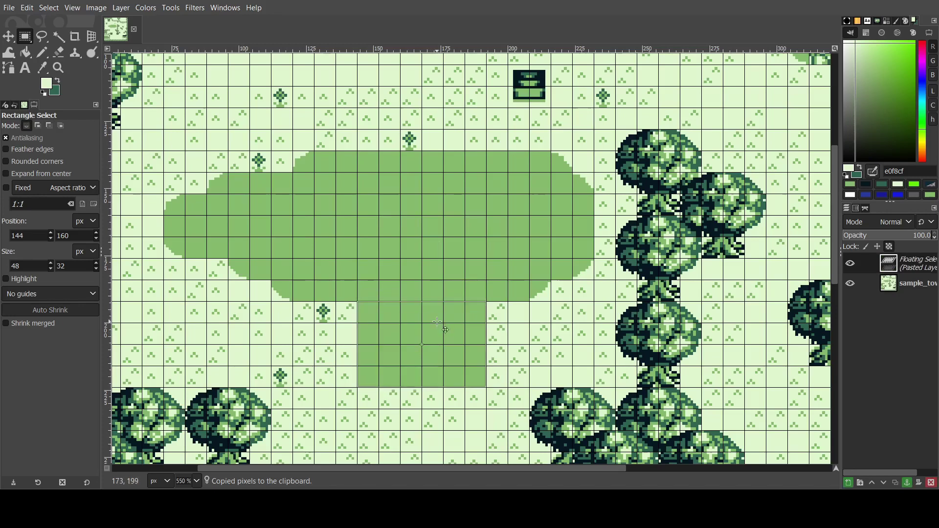
{"action": "left_click", "coordinate": [438, 261]}
- Copy the pond's 8x8 corner and lower-left edge tiles and paste them to round the lobe
{"action": "left_click_drag", "start_coordinate": [550, 281], "coordinate": [499, 319]}
{"action": "key", "text": "ctrl+c"}
{"action": "key", "text": "ctrl+v"}
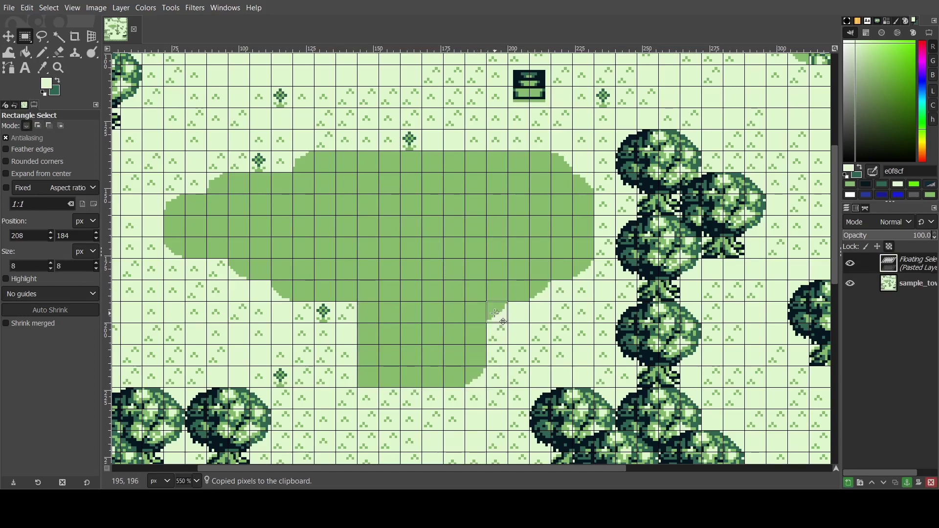
{"action": "left_click", "coordinate": [501, 281]}
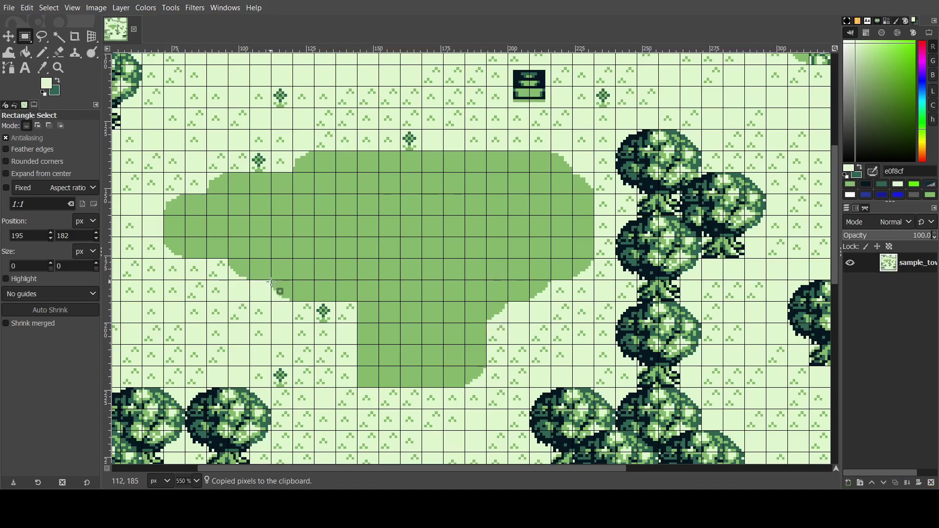
{"action": "mouse_move", "coordinate": [271, 280]}
{"action": "left_mouse_down"}
{"action": "mouse_move", "coordinate": [294, 301]}
{"action": "mouse_move", "coordinate": [357, 314]}
{"action": "mouse_move", "coordinate": [344, 368]}
{"action": "mouse_move", "coordinate": [379, 378]}
{"action": "left_mouse_up"}
{"action": "key", "text": "ctrl+c"}
{"action": "key", "text": "ctrl+v"}
{"action": "left_click", "coordinate": [400, 356]}
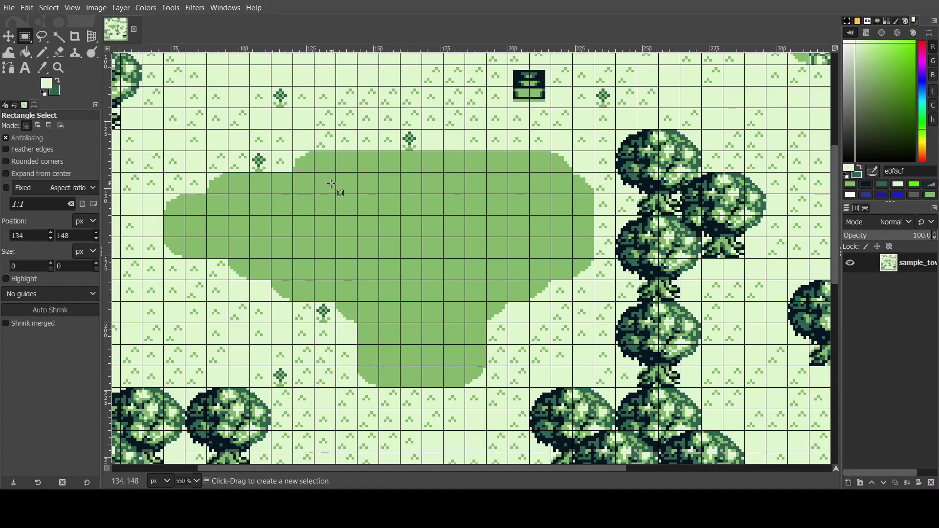
- Switch to GB Studio to check the Sample Town map
{"action": "scroll", "coordinate": [366, 327], "scroll_direction": "up", "scroll_amount": 3, "text": "ctrl"}
{"action": "scroll", "coordinate": [366, 327], "scroll_direction": "down", "scroll_amount": 4, "text": "ctrl"}
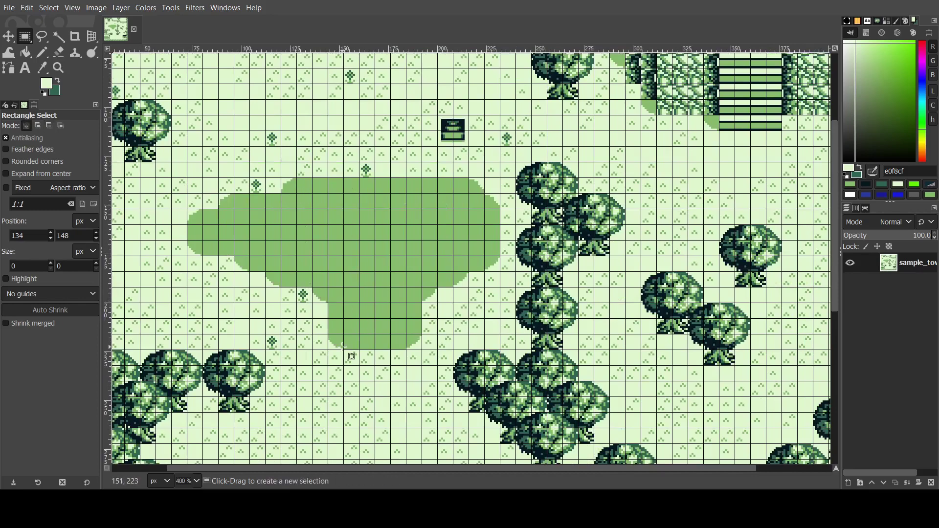
{"action": "scroll", "coordinate": [362, 327], "scroll_direction": "down", "scroll_amount": 2, "text": "ctrl"}
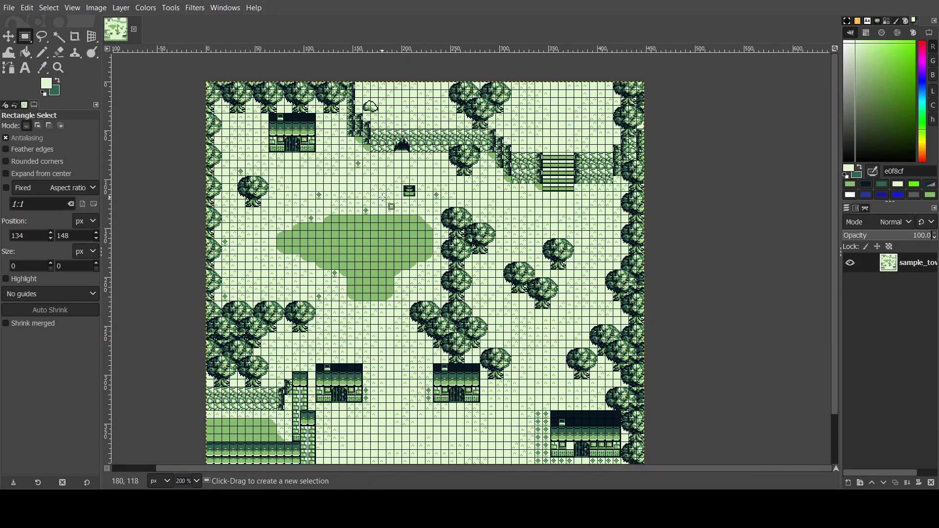
{"action": "scroll", "coordinate": [361, 274], "scroll_direction": "down", "scroll_amount": 3}
{"action": "scroll", "coordinate": [485, 245], "scroll_direction": "up", "scroll_amount": 2}
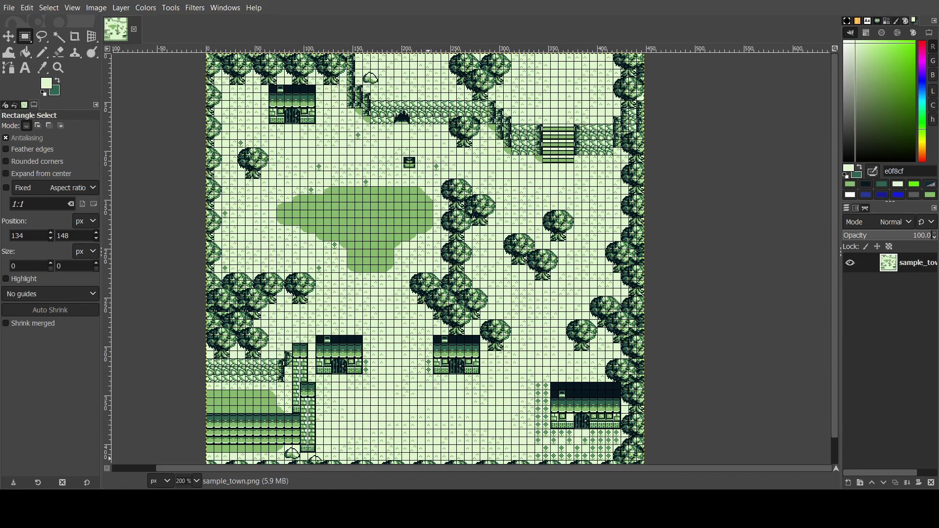
{"action": "key", "text": "alt+Tab"}
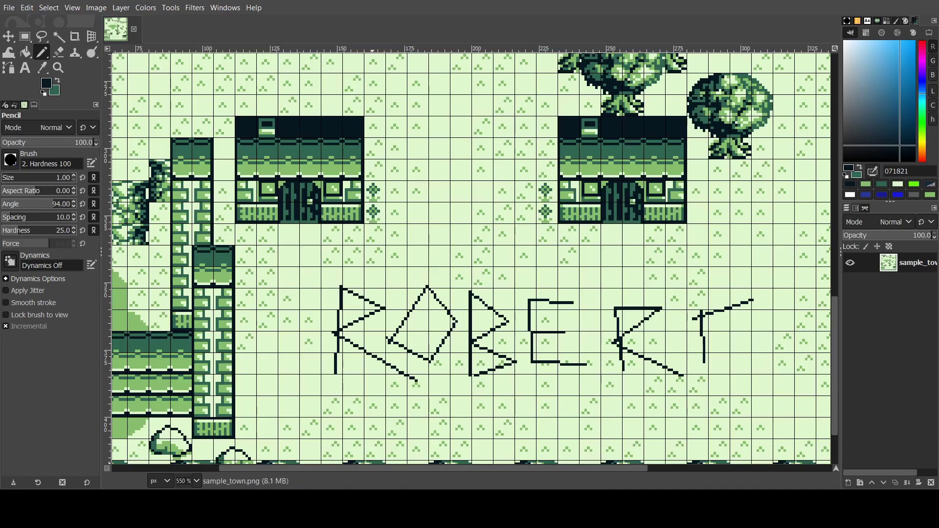
- Back in GIMP, pick the light grass colour e0f8cf from the map
{"action": "scroll", "coordinate": [435, 386], "scroll_direction": "down", "scroll_amount": 3, "text": "ctrl"}
{"action": "scroll", "coordinate": [436, 386], "scroll_direction": "up", "scroll_amount": 3, "text": "ctrl"}
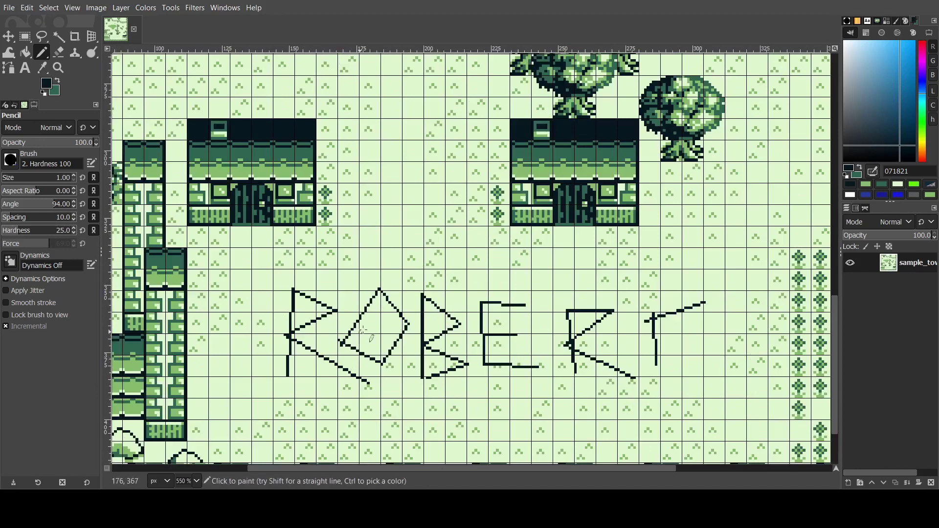
{"action": "scroll", "coordinate": [382, 311], "scroll_direction": "down", "scroll_amount": 2, "text": "ctrl"}
{"action": "scroll", "coordinate": [399, 247], "scroll_direction": "up", "scroll_amount": 6}
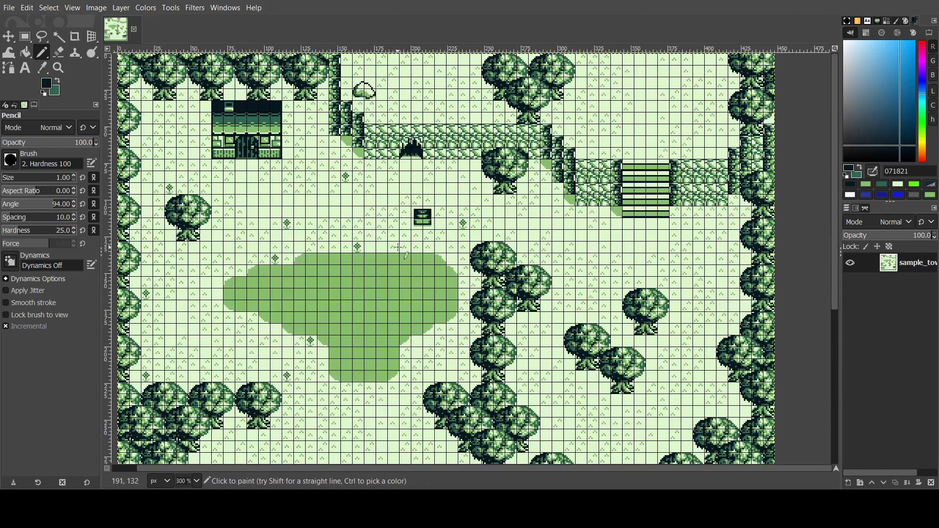
{"action": "scroll", "coordinate": [392, 244], "scroll_direction": "up", "scroll_amount": 5, "text": "ctrl"}
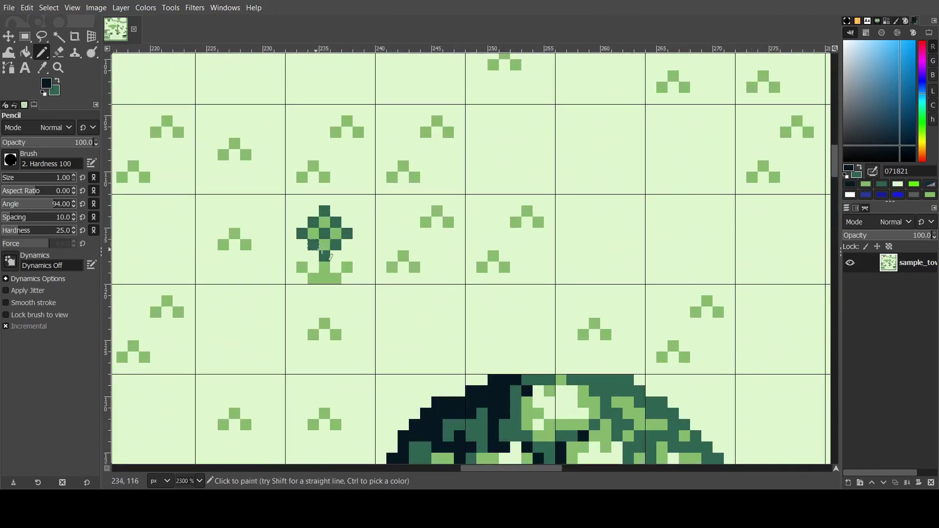
{"action": "scroll", "coordinate": [322, 234], "scroll_direction": "down", "scroll_amount": 5, "text": "ctrl"}
{"action": "scroll", "coordinate": [323, 234], "scroll_direction": "down", "scroll_amount": 3}
{"action": "scroll", "coordinate": [430, 210], "scroll_direction": "up", "scroll_amount": 1, "text": "ctrl"}
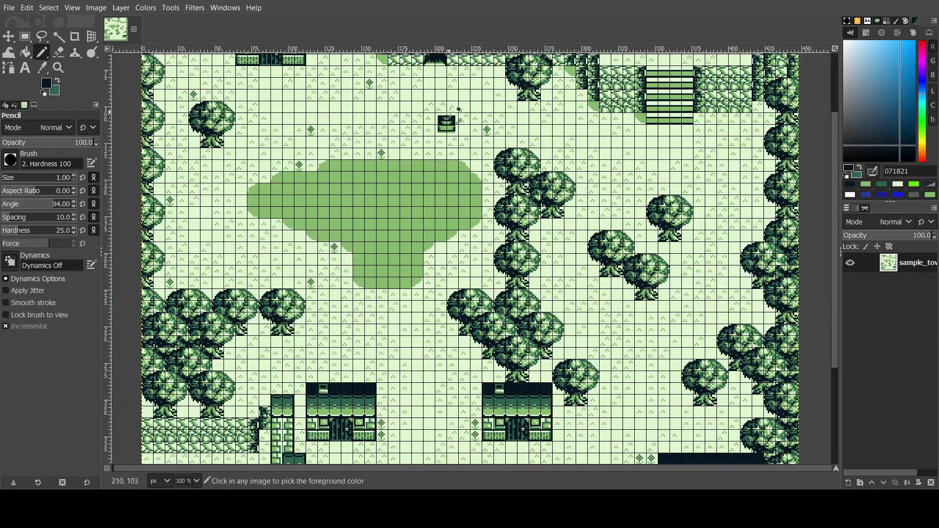
{"action": "scroll", "coordinate": [538, 191], "scroll_direction": "up", "scroll_amount": 4, "text": "ctrl"}
{"action": "left_click", "coordinate": [538, 191], "text": "ctrl"}
- Widen the pencil to 4 pixels and paint over the dark cross in grass colour
{"action": "key", "text": "bracketright"}
{"action": "key", "text": "bracketright"}
{"action": "key", "text": "bracketright"}
{"action": "mouse_move", "coordinate": [519, 188]}
{"action": "left_mouse_down"}
{"action": "mouse_move", "coordinate": [514, 205]}
{"action": "mouse_move", "coordinate": [526, 207]}
{"action": "left_mouse_up"}
{"action": "scroll", "coordinate": [524, 210], "scroll_direction": "down", "scroll_amount": 6, "text": "ctrl"}
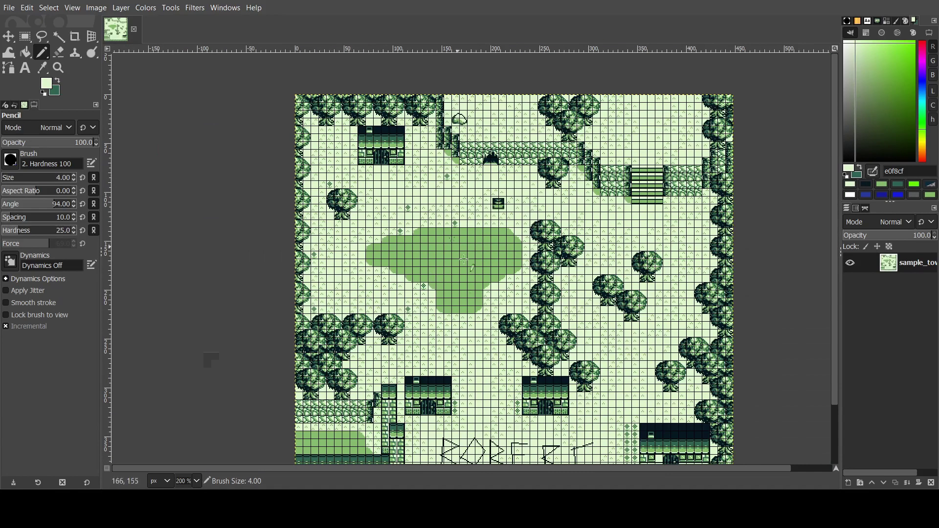
- Export the image over sample_town.png and return to GB Studio
{"action": "scroll", "coordinate": [432, 226], "scroll_direction": "down", "scroll_amount": 3}
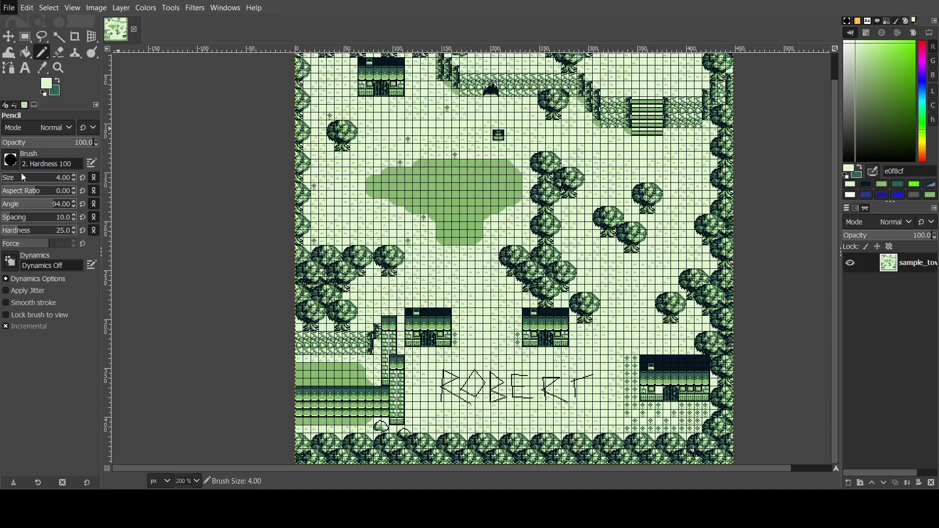
{"action": "key", "text": "ctrl+e"}
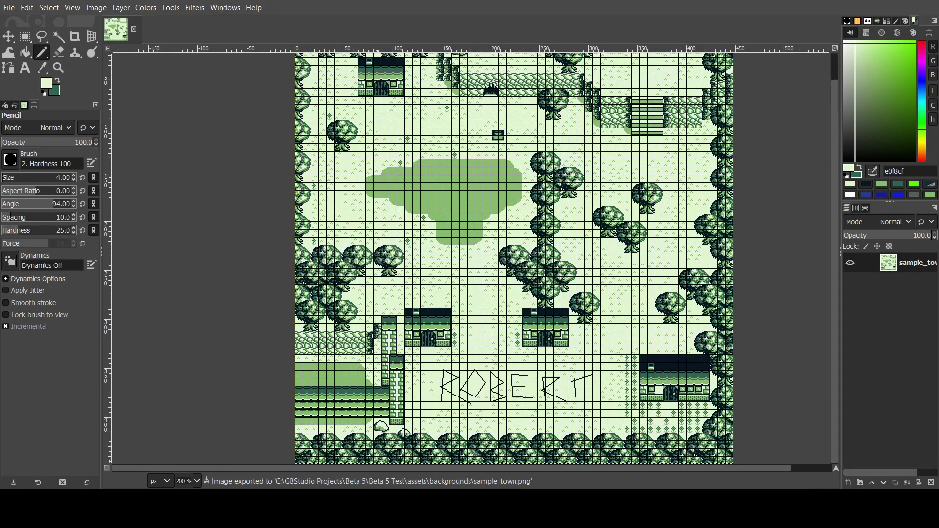
{"action": "key", "text": "alt+Tab"}
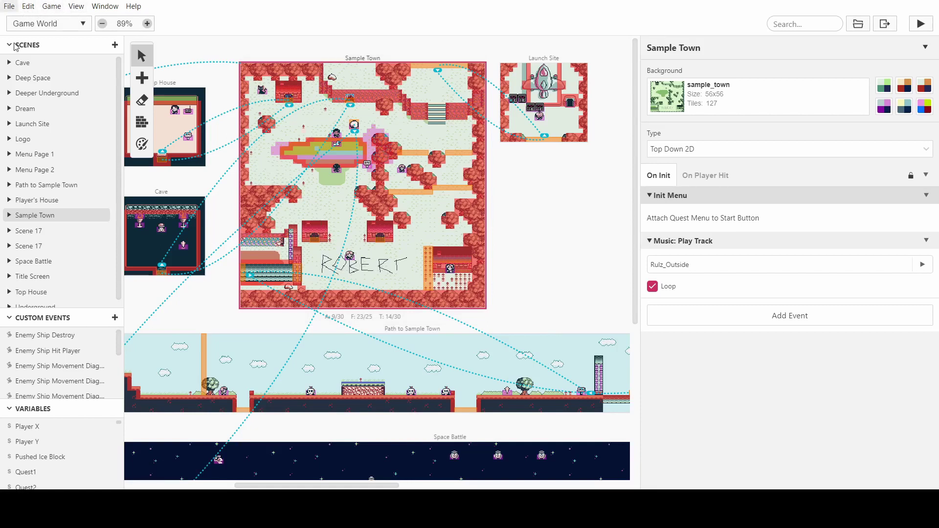
- Reselect the Sample Town scene to view its reloaded 56x56 background with the name
{"action": "left_click", "coordinate": [219, 80]}
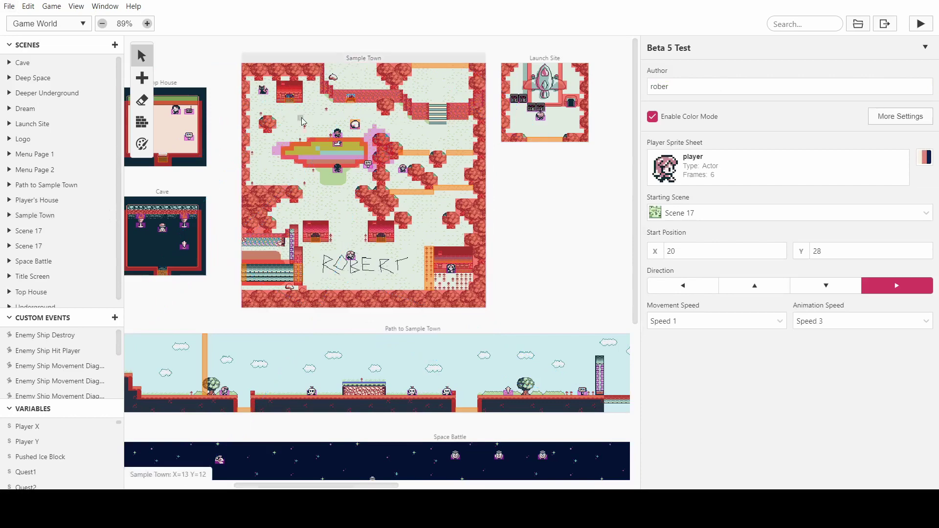
{"action": "scroll", "coordinate": [433, 402], "scroll_direction": "up", "scroll_amount": 3, "text": "ctrl"}
{"action": "scroll", "coordinate": [433, 403], "scroll_direction": "up", "scroll_amount": 3, "text": "ctrl"}
{"action": "scroll", "coordinate": [433, 402], "scroll_direction": "down", "scroll_amount": 2}
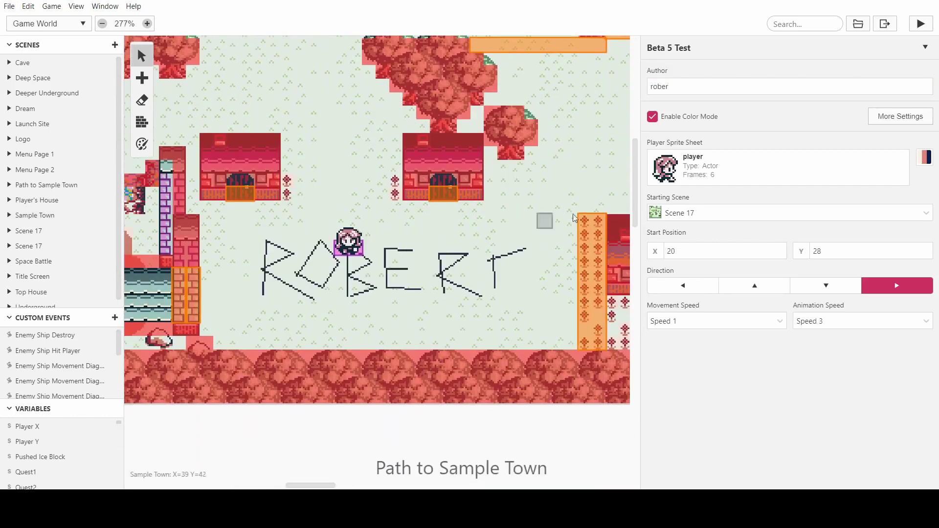
{"action": "left_click", "coordinate": [440, 261]}
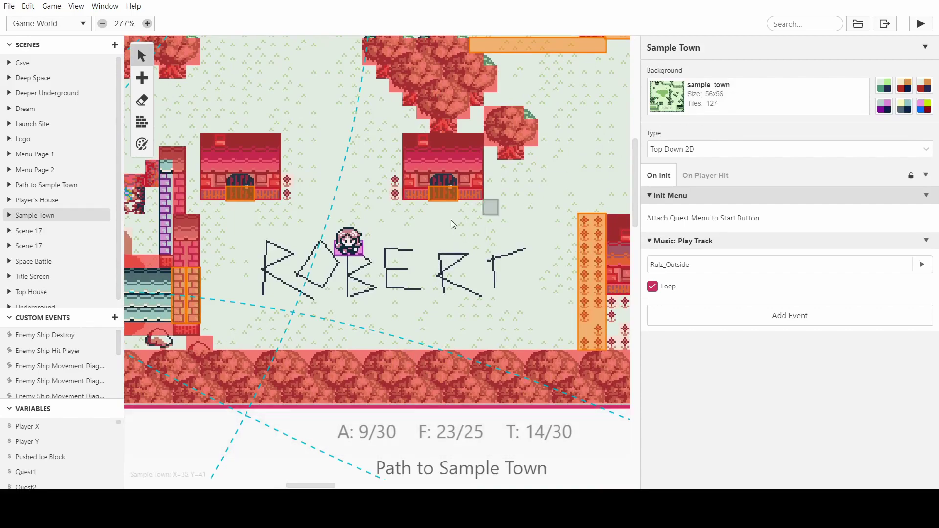
{"action": "key", "text": "alt"}
{"action": "scroll", "coordinate": [399, 249], "scroll_direction": "down", "scroll_amount": 2, "text": "ctrl"}
{"action": "scroll", "coordinate": [433, 240], "scroll_direction": "up", "scroll_amount": 3}
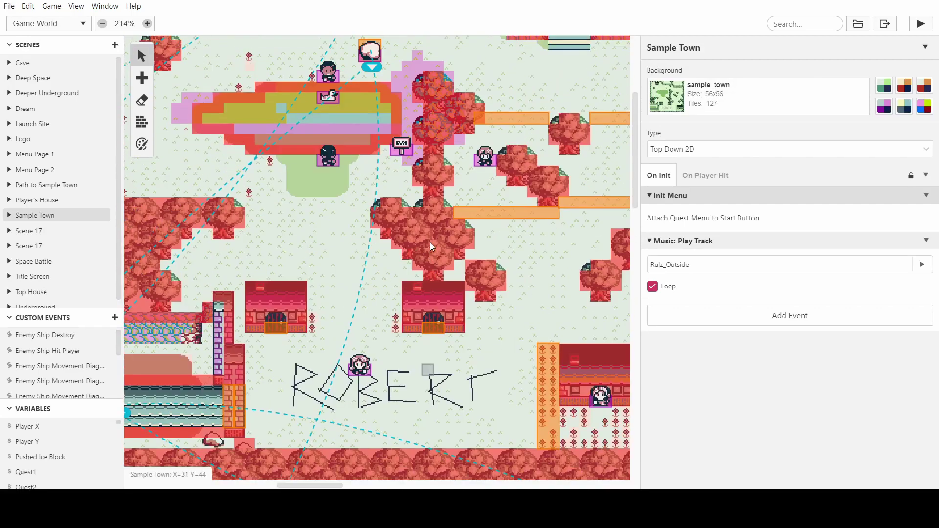
{"action": "scroll", "coordinate": [416, 240], "scroll_direction": "down", "scroll_amount": 2, "text": "ctrl"}
{"action": "scroll", "coordinate": [403, 239], "scroll_direction": "up", "scroll_amount": 2}
{"action": "scroll", "coordinate": [403, 239], "scroll_direction": "down", "scroll_amount": 1}
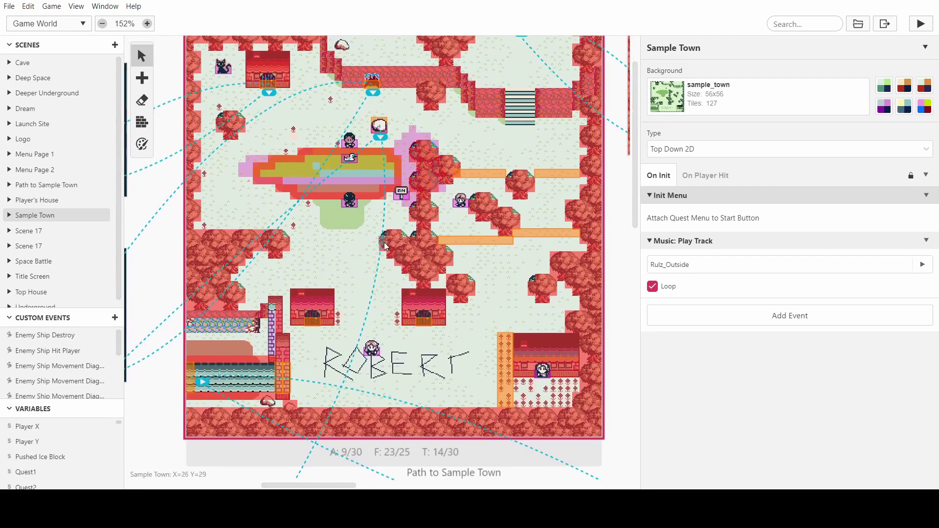
- Paint the lake's lower edge and a strip across ROBERT with the light-blue palette
{"action": "key", "text": "p"}
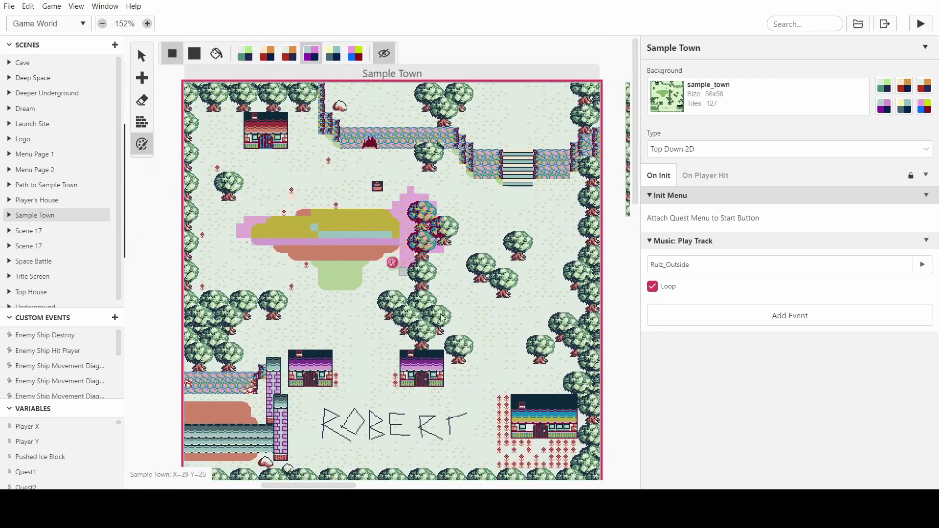
{"action": "scroll", "coordinate": [367, 384], "scroll_direction": "down", "scroll_amount": 1}
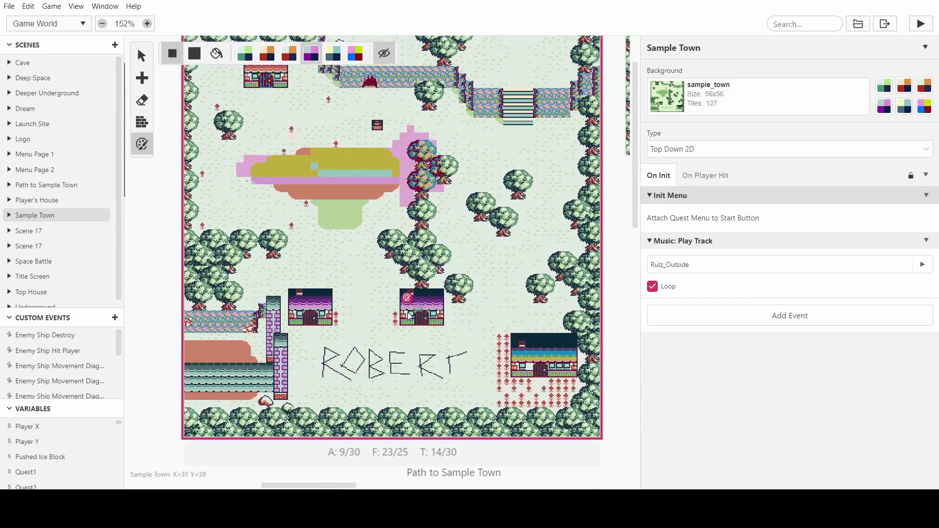
{"action": "scroll", "coordinate": [421, 338], "scroll_direction": "up", "scroll_amount": 3}
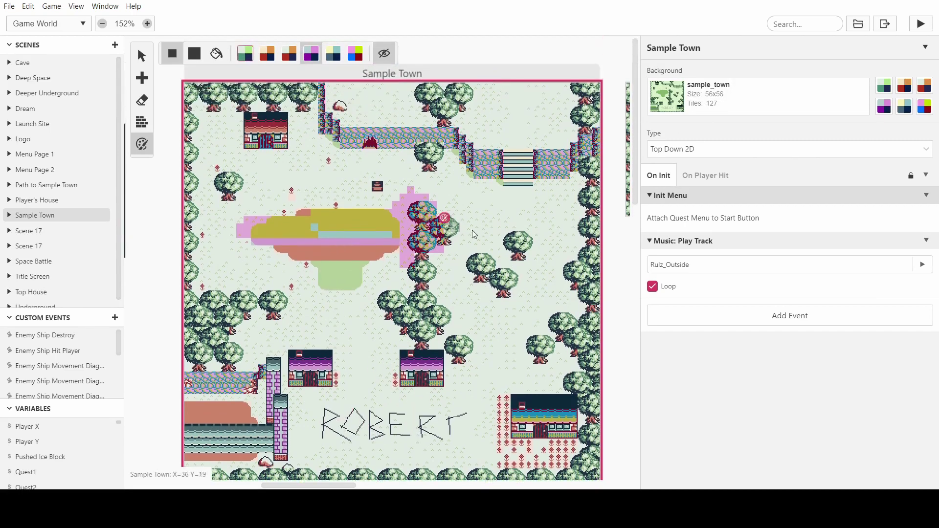
{"action": "left_click", "coordinate": [334, 53]}
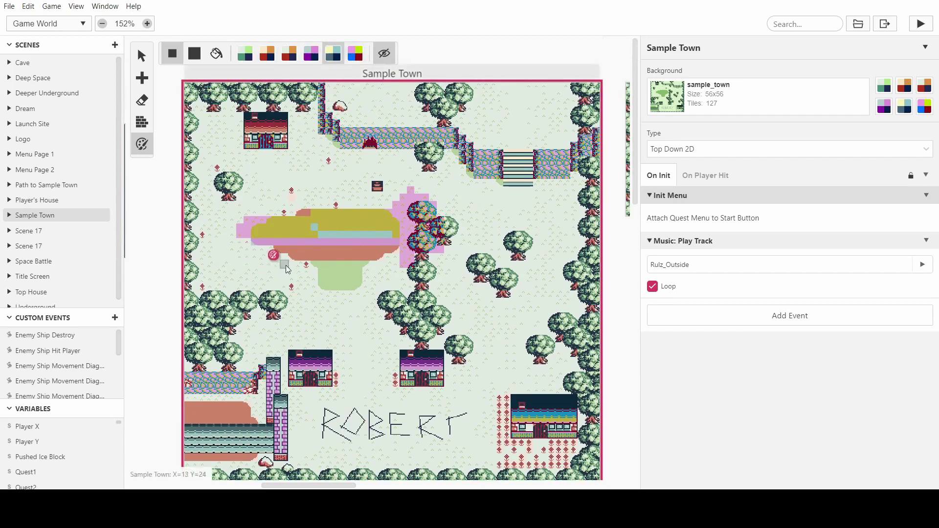
{"action": "left_click_drag", "start_coordinate": [284, 257], "coordinate": [384, 260]}
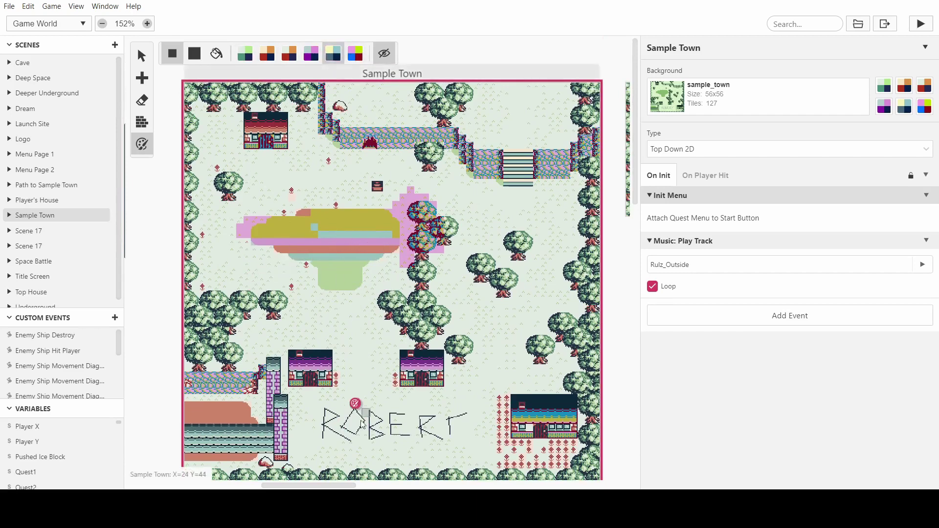
{"action": "left_click_drag", "start_coordinate": [317, 426], "coordinate": [432, 422]}
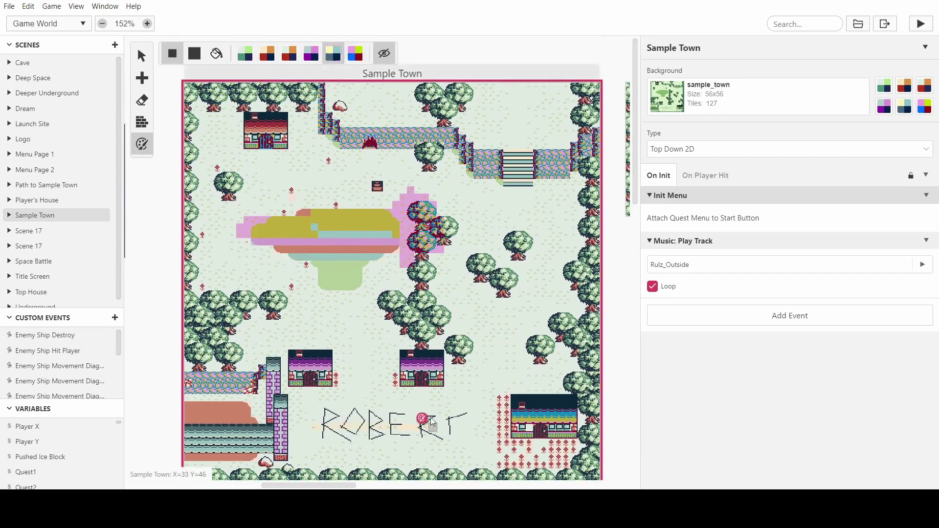
- Paint the ROBERT area pink using the last palette and a larger square brush
{"action": "left_click", "coordinate": [355, 53]}
{"action": "scroll", "coordinate": [323, 411], "scroll_direction": "up", "scroll_amount": 5, "text": "ctrl"}
{"action": "scroll", "coordinate": [303, 376], "scroll_direction": "down", "scroll_amount": 1}
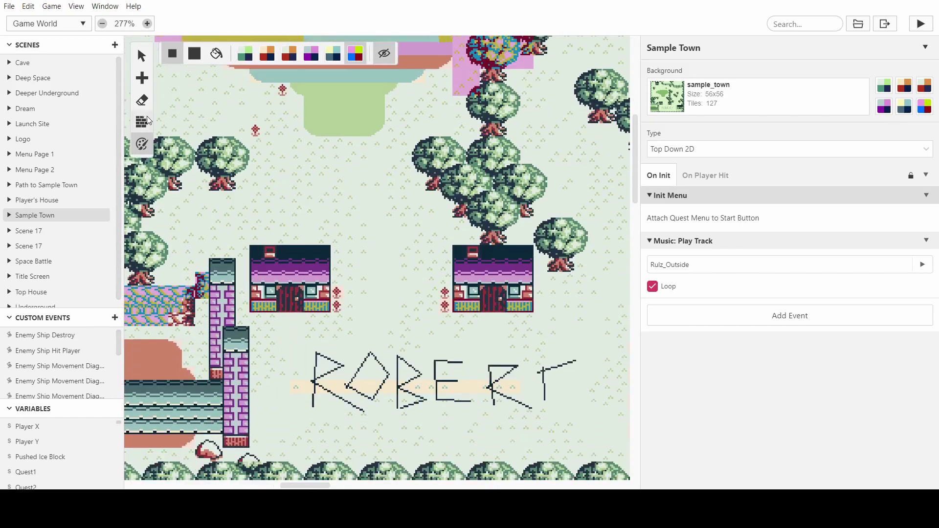
{"action": "left_click", "coordinate": [142, 121]}
{"action": "left_click", "coordinate": [142, 144]}
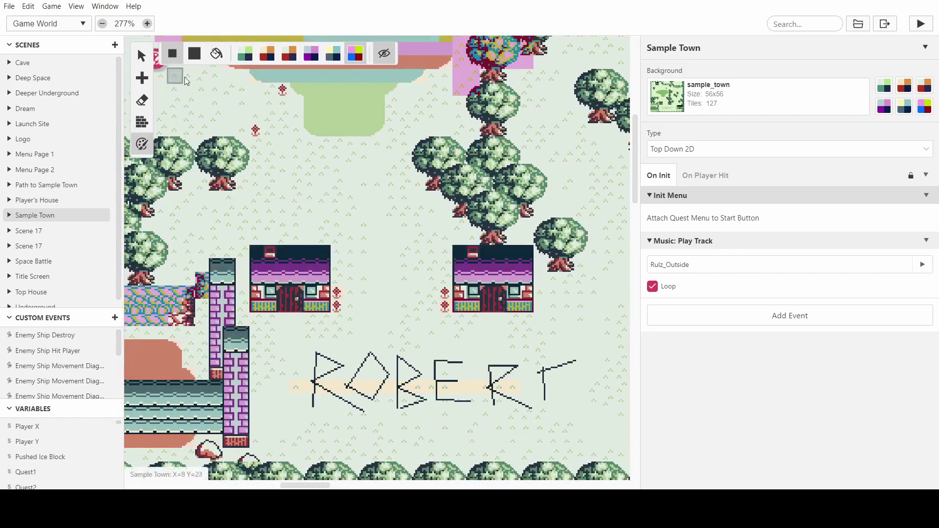
{"action": "left_click", "coordinate": [194, 53]}
{"action": "mouse_move", "coordinate": [304, 353]}
{"action": "left_mouse_down"}
{"action": "mouse_move", "coordinate": [568, 371]}
{"action": "mouse_move", "coordinate": [516, 397]}
{"action": "mouse_move", "coordinate": [330, 392]}
{"action": "mouse_move", "coordinate": [339, 377]}
{"action": "mouse_move", "coordinate": [490, 383]}
{"action": "mouse_move", "coordinate": [343, 392]}
{"action": "left_mouse_up"}
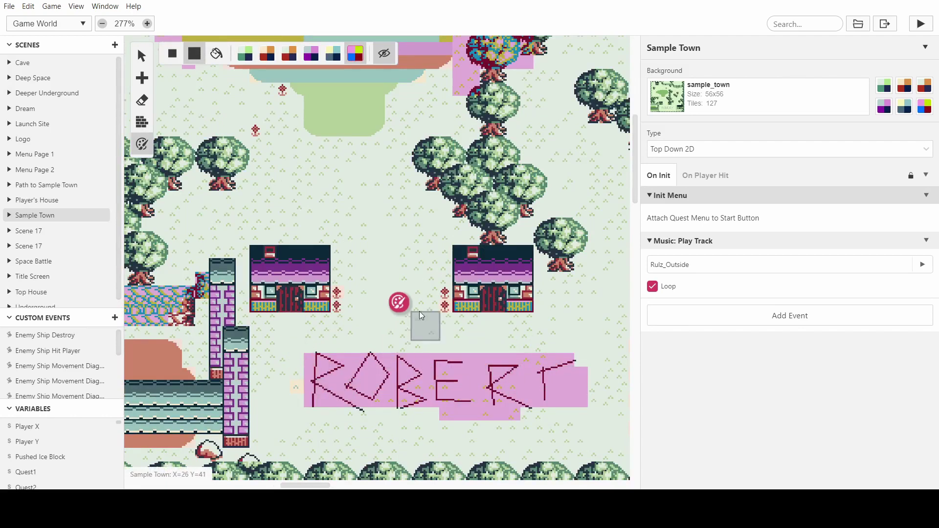
{"action": "scroll", "coordinate": [424, 303], "scroll_direction": "down", "scroll_amount": 3, "text": "ctrl"}
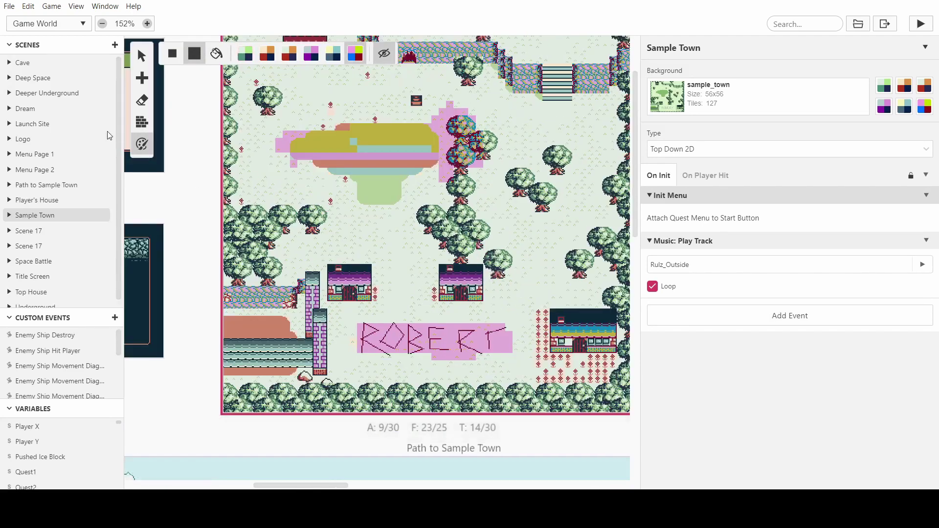
- Outline the green patch below the lake with single-tile collision painting
{"action": "left_click", "coordinate": [143, 122]}
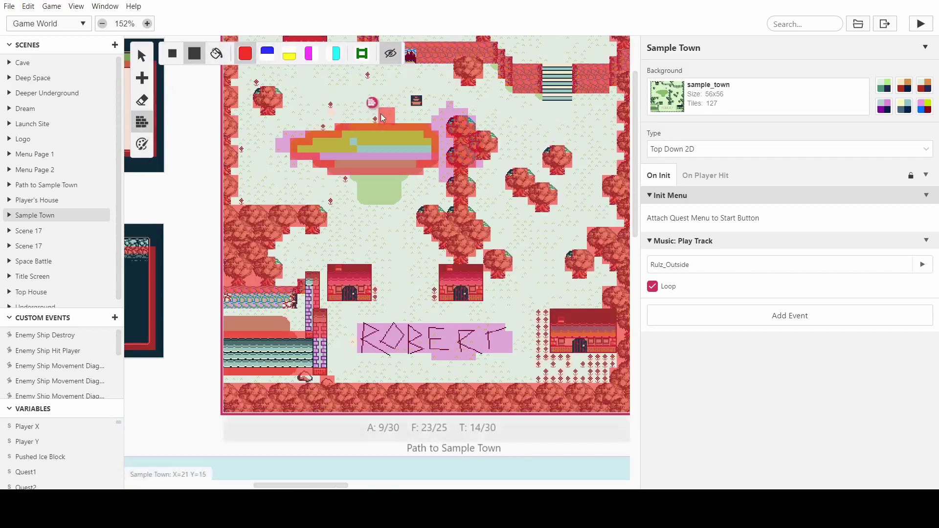
{"action": "scroll", "coordinate": [526, 131], "scroll_direction": "up", "scroll_amount": 2}
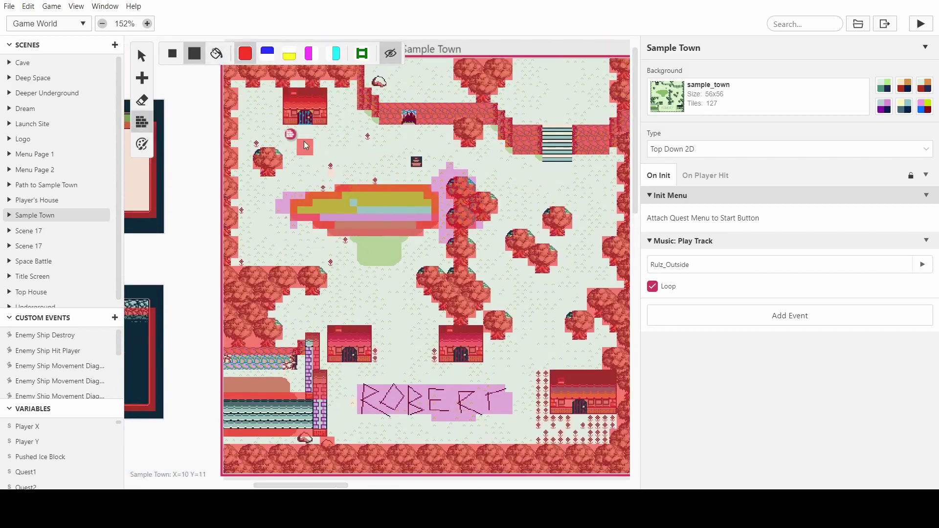
{"action": "left_click", "coordinate": [172, 53]}
{"action": "scroll", "coordinate": [370, 242], "scroll_direction": "up", "scroll_amount": 5, "text": "ctrl"}
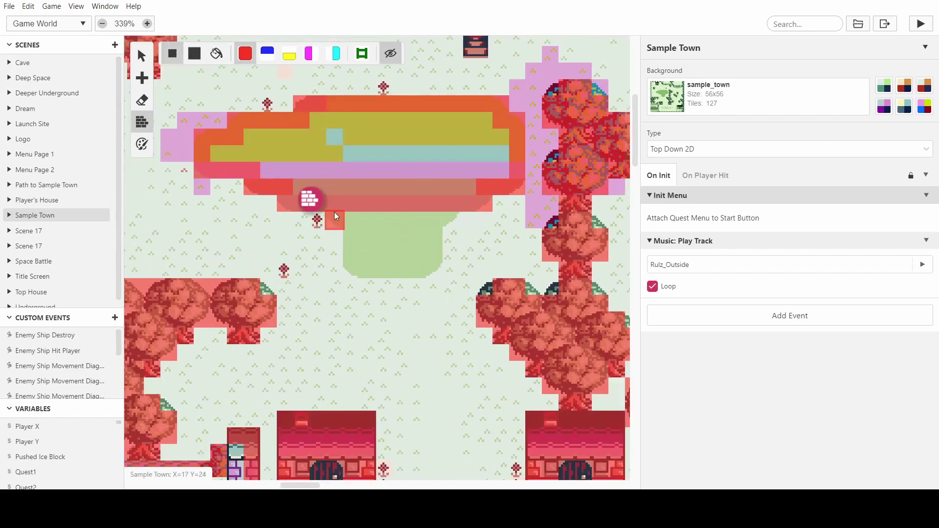
{"action": "mouse_move", "coordinate": [362, 241]}
{"action": "left_mouse_down"}
{"action": "mouse_move", "coordinate": [363, 264]}
{"action": "mouse_move", "coordinate": [427, 267]}
{"action": "mouse_move", "coordinate": [435, 218]}
{"action": "mouse_move", "coordinate": [447, 218]}
{"action": "left_mouse_up"}
{"action": "scroll", "coordinate": [445, 214], "scroll_direction": "down", "scroll_amount": 5, "text": "ctrl"}
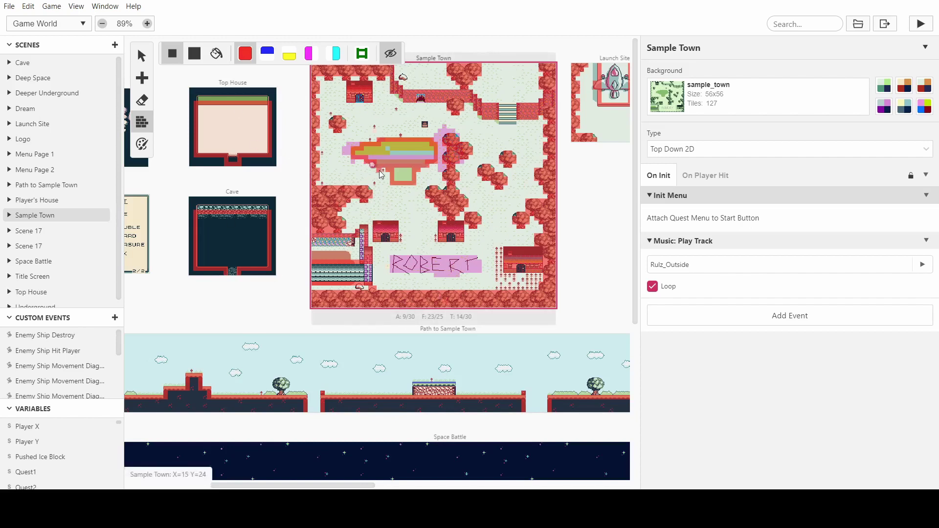
- Switch back to the Select tool and select the Scene 17 map in the world view
{"action": "key", "text": "v"}
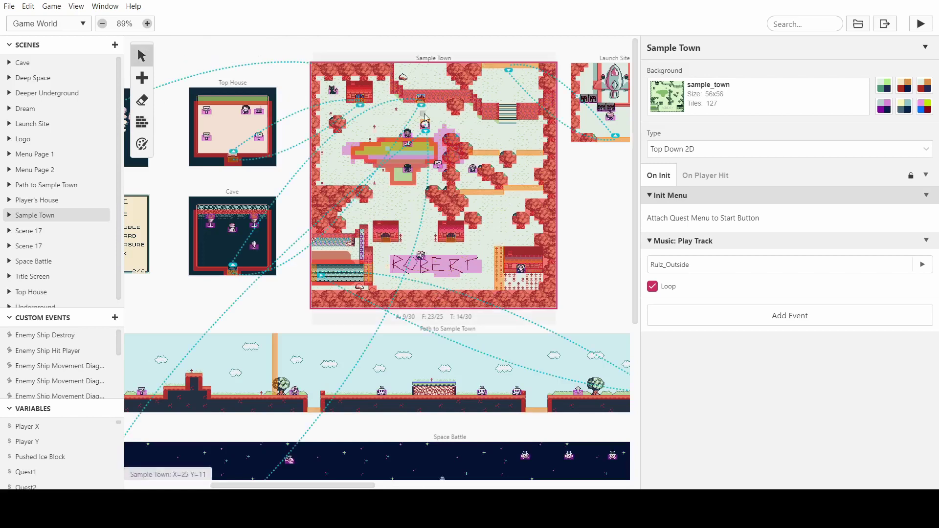
{"action": "scroll", "coordinate": [474, 146], "scroll_direction": "down", "scroll_amount": 5, "text": "ctrl"}
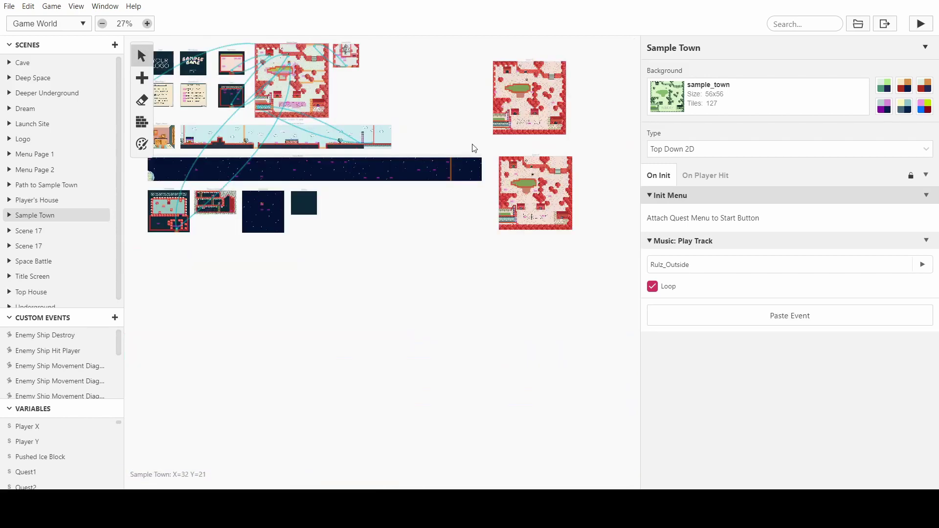
{"action": "scroll", "coordinate": [296, 100], "scroll_direction": "up", "scroll_amount": 5, "text": "ctrl"}
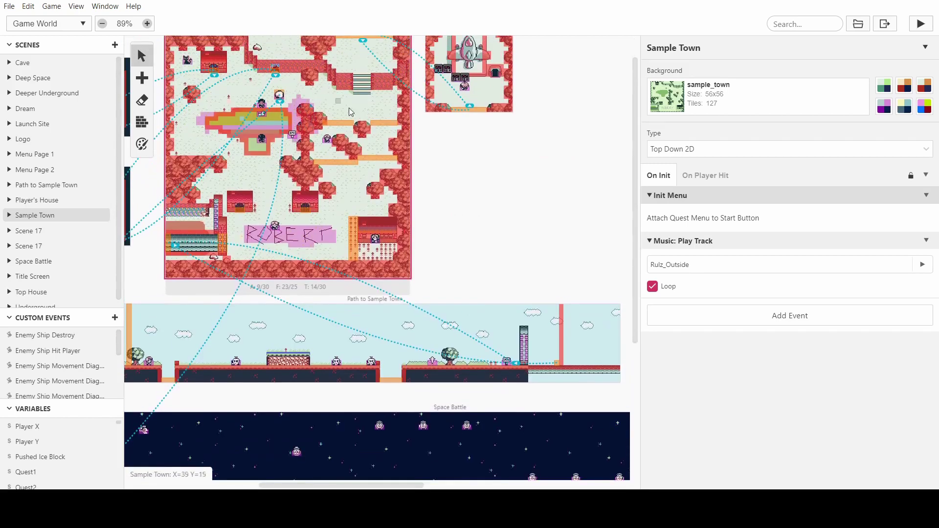
{"action": "scroll", "coordinate": [205, 141], "scroll_direction": "up", "scroll_amount": 3, "text": "ctrl"}
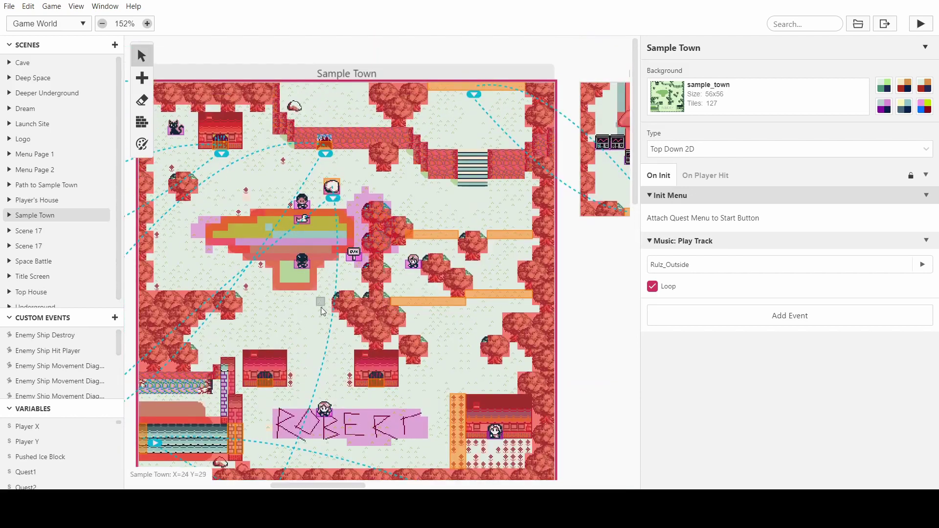
{"action": "scroll", "coordinate": [261, 253], "scroll_direction": "down", "scroll_amount": 6, "text": "ctrl"}
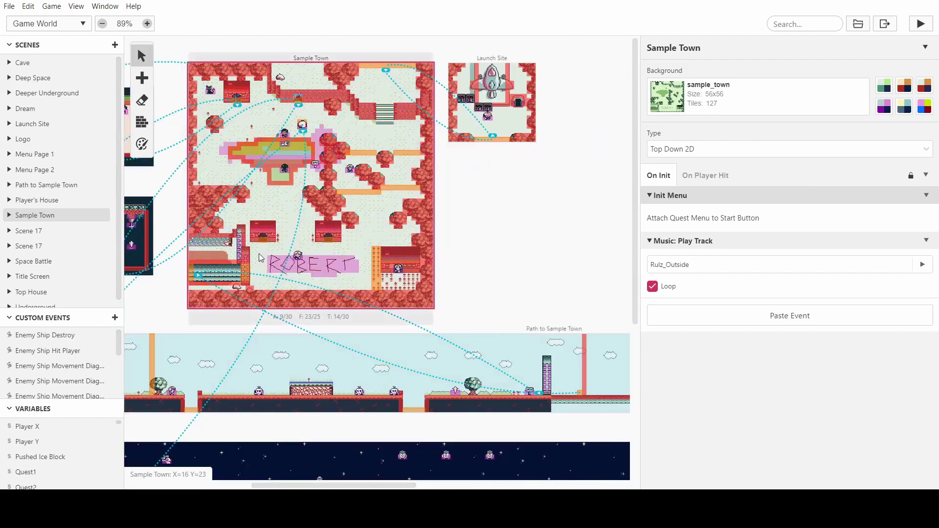
{"action": "scroll", "coordinate": [497, 98], "scroll_direction": "up", "scroll_amount": 6, "text": "ctrl"}
{"action": "scroll", "coordinate": [498, 109], "scroll_direction": "up", "scroll_amount": 3}
{"action": "scroll", "coordinate": [342, 196], "scroll_direction": "up", "scroll_amount": 2}
{"action": "scroll", "coordinate": [370, 207], "scroll_direction": "down", "scroll_amount": 2}
{"action": "left_click", "coordinate": [373, 223]}
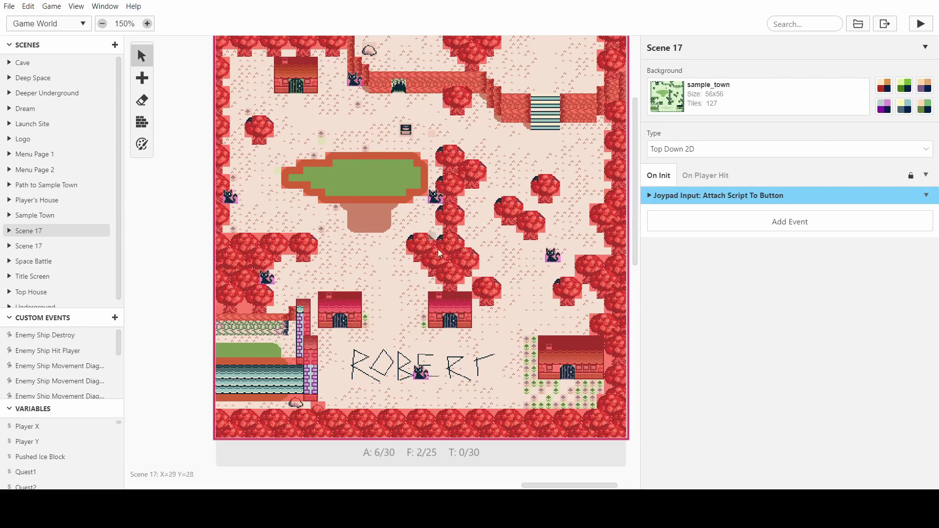
{"action": "scroll", "coordinate": [397, 266], "scroll_direction": "down", "scroll_amount": 5, "text": "ctrl"}
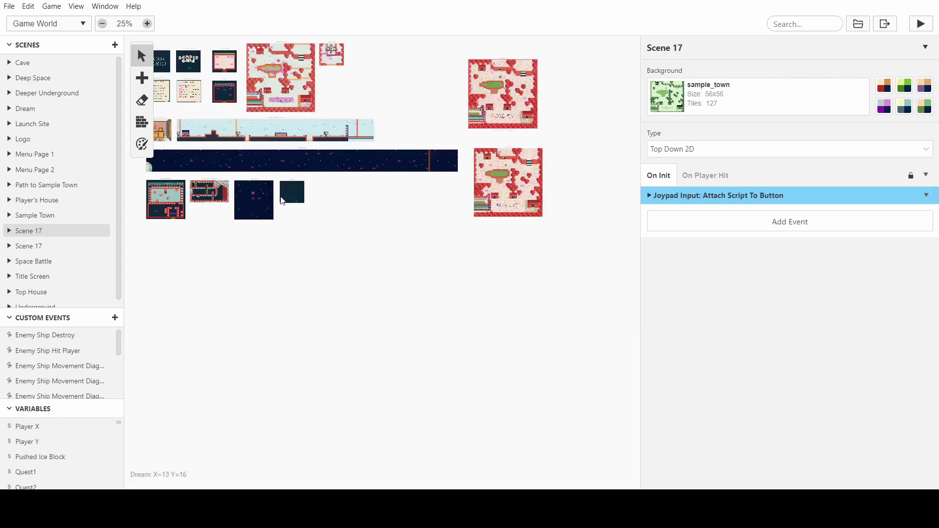
{"action": "scroll", "coordinate": [395, 268], "scroll_direction": "up", "scroll_amount": 3, "text": "ctrl"}
{"action": "scroll", "coordinate": [260, 146], "scroll_direction": "up", "scroll_amount": 4}
{"action": "scroll", "coordinate": [259, 145], "scroll_direction": "up", "scroll_amount": 1}
{"action": "scroll", "coordinate": [258, 152], "scroll_direction": "left", "scroll_amount": 5}
{"action": "scroll", "coordinate": [258, 153], "scroll_direction": "right", "scroll_amount": 6}
{"action": "scroll", "coordinate": [259, 154], "scroll_direction": "right", "scroll_amount": 5}
{"action": "scroll", "coordinate": [257, 155], "scroll_direction": "left", "scroll_amount": 3}
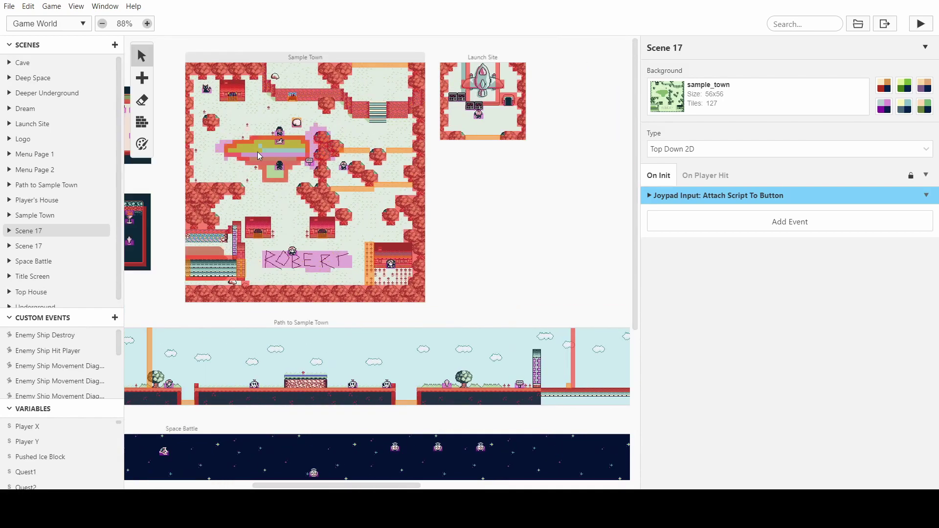
{"action": "scroll", "coordinate": [255, 154], "scroll_direction": "down", "scroll_amount": 4, "text": "ctrl"}
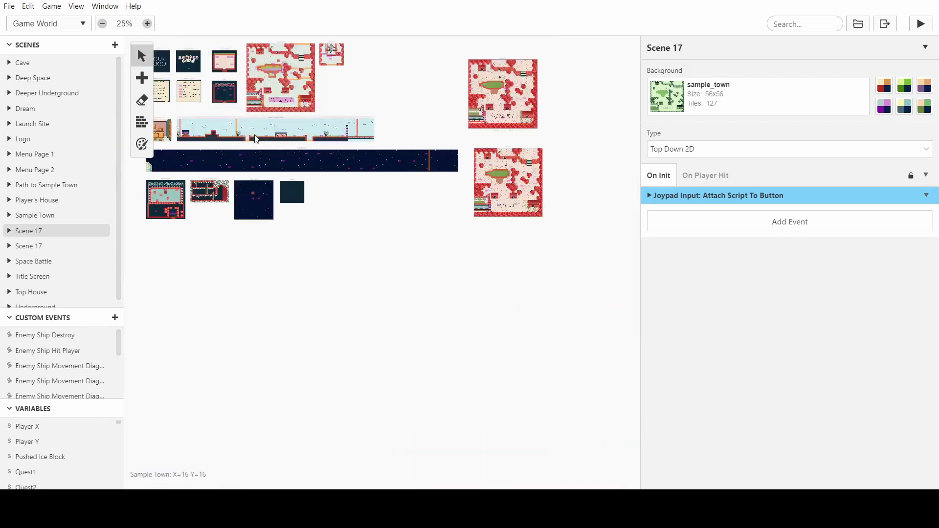
{"action": "scroll", "coordinate": [256, 152], "scroll_direction": "up", "scroll_amount": 4, "text": "ctrl"}
{"action": "scroll", "coordinate": [255, 142], "scroll_direction": "up", "scroll_amount": 3}
{"action": "scroll", "coordinate": [255, 138], "scroll_direction": "up", "scroll_amount": 1}
{"action": "scroll", "coordinate": [255, 138], "scroll_direction": "right", "scroll_amount": 5}
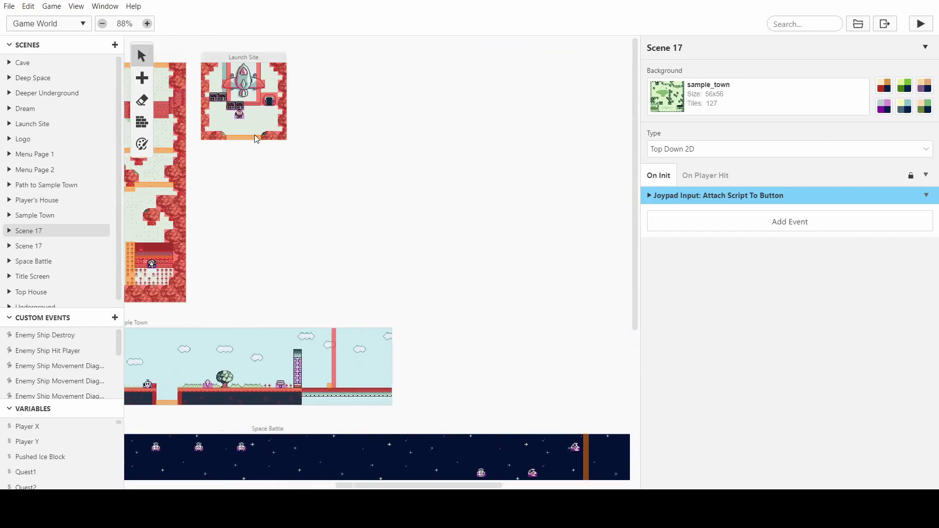
{"action": "scroll", "coordinate": [254, 139], "scroll_direction": "left", "scroll_amount": 6}
{"action": "key", "text": "alt"}
{"action": "scroll", "coordinate": [256, 140], "scroll_direction": "down", "scroll_amount": 4, "text": "ctrl"}
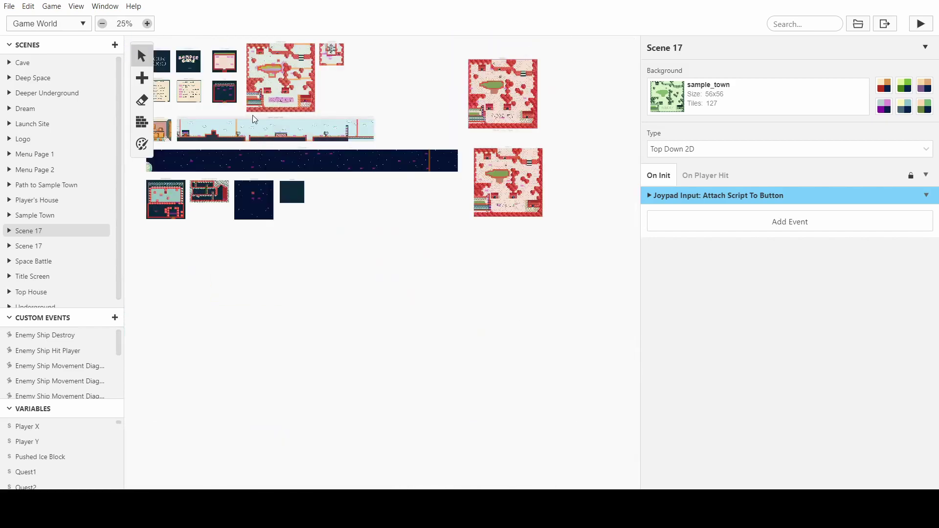